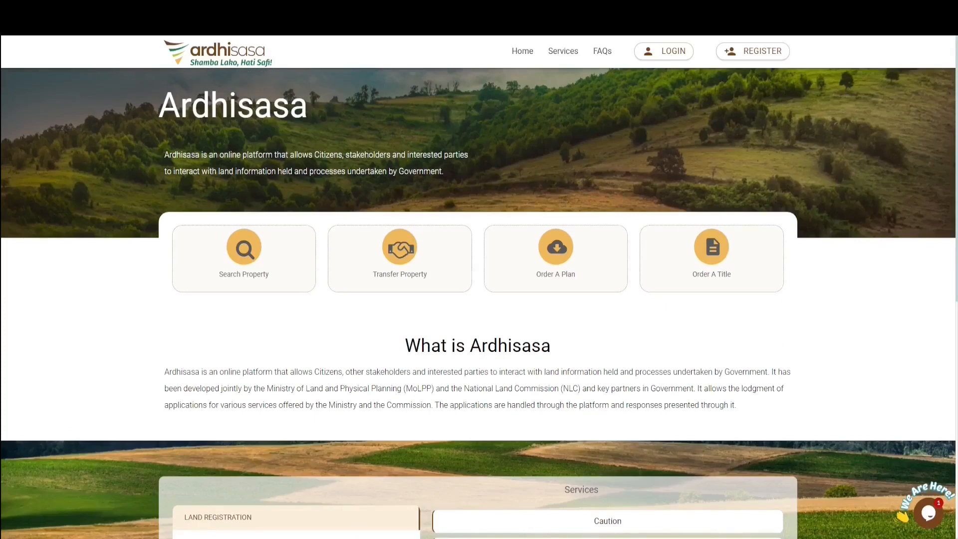
# Log in with the ID number and password, then enter the pasted phone verification code
pyautogui.click(669, 51)
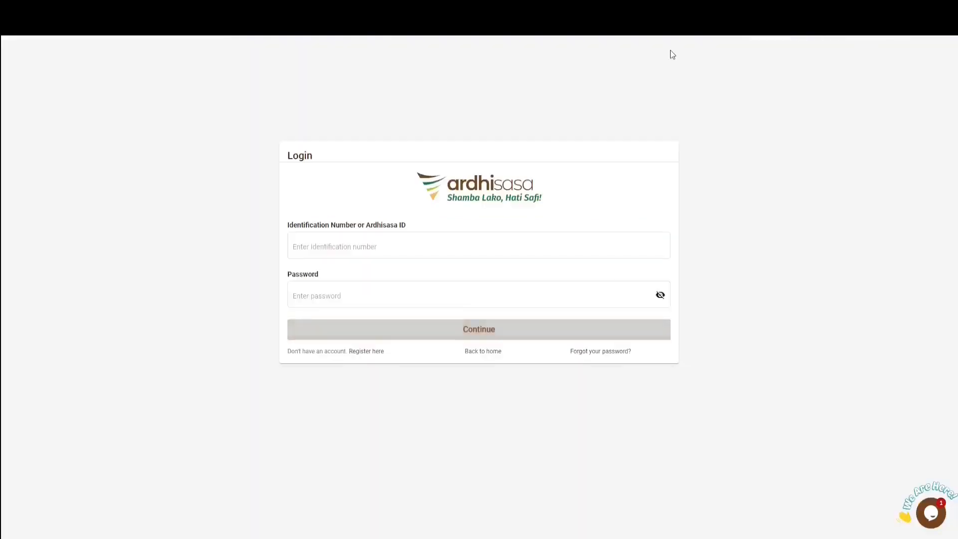
pyautogui.click(330, 323)
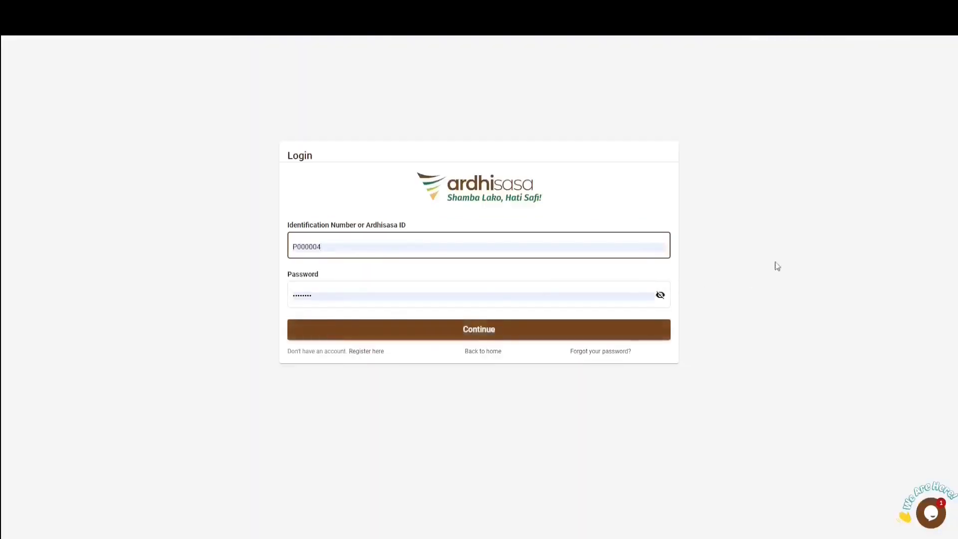
pyautogui.click(482, 331)
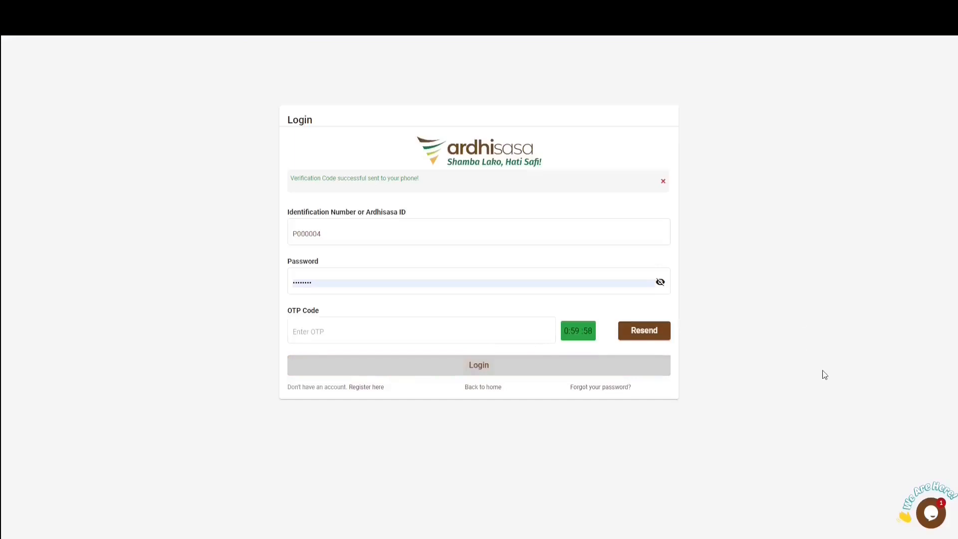
pyautogui.click(428, 324)
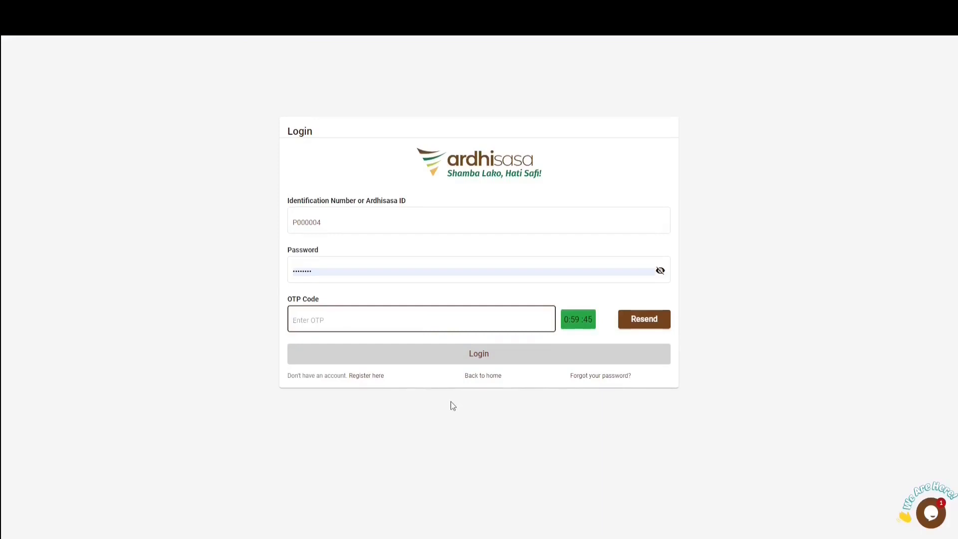
pyautogui.hotkey('ctrl', 'v')
pyautogui.click(743, 338)
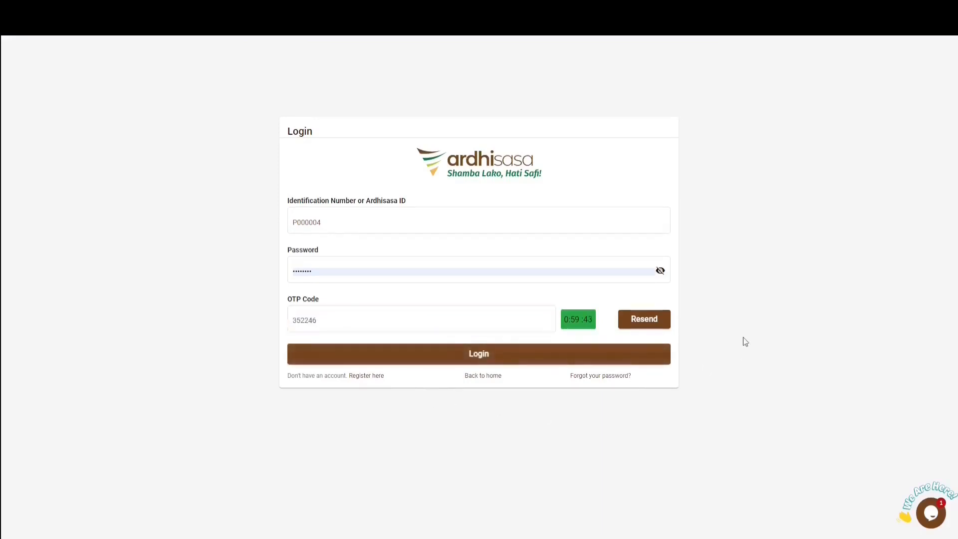
pyautogui.click(501, 355)
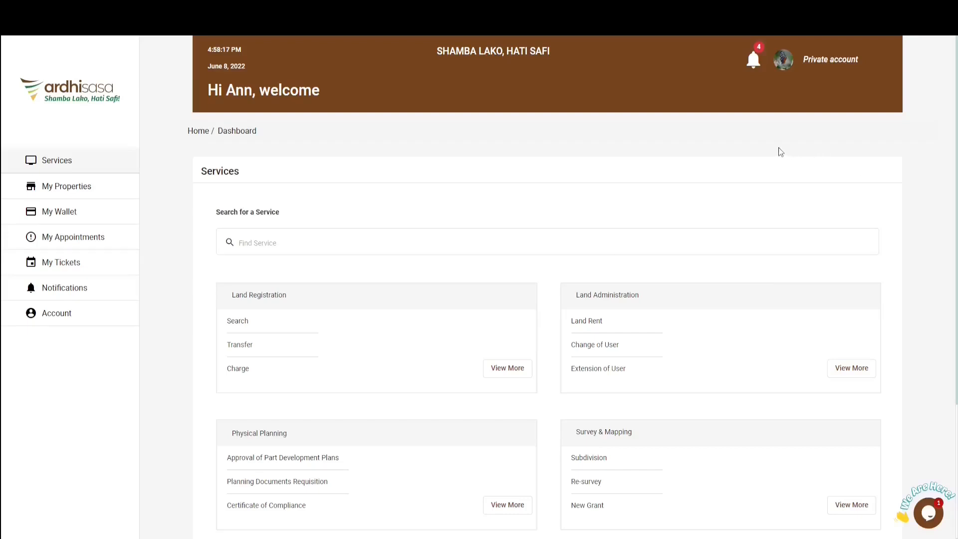
# Switch the profile to the Advocate Account from the avatar menu
pyautogui.click(782, 64)
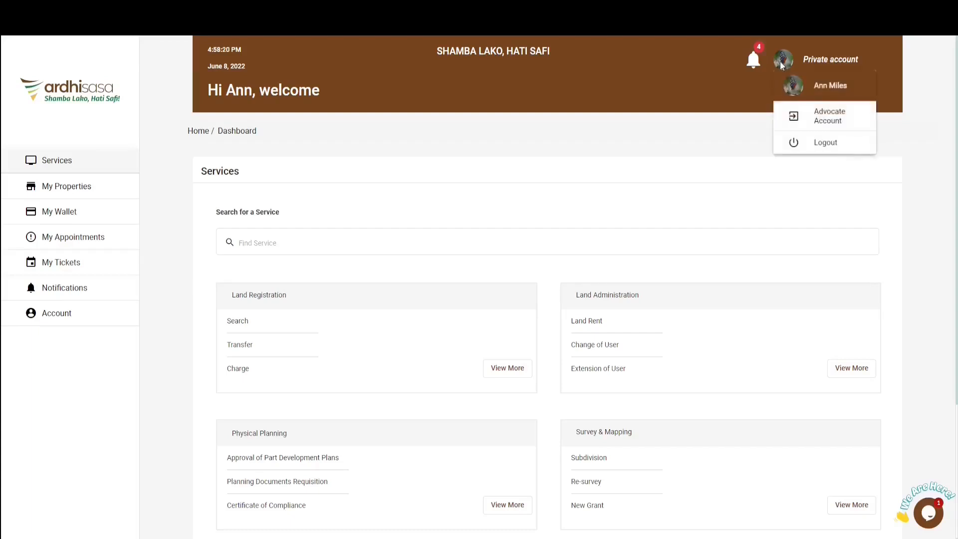
pyautogui.click(830, 118)
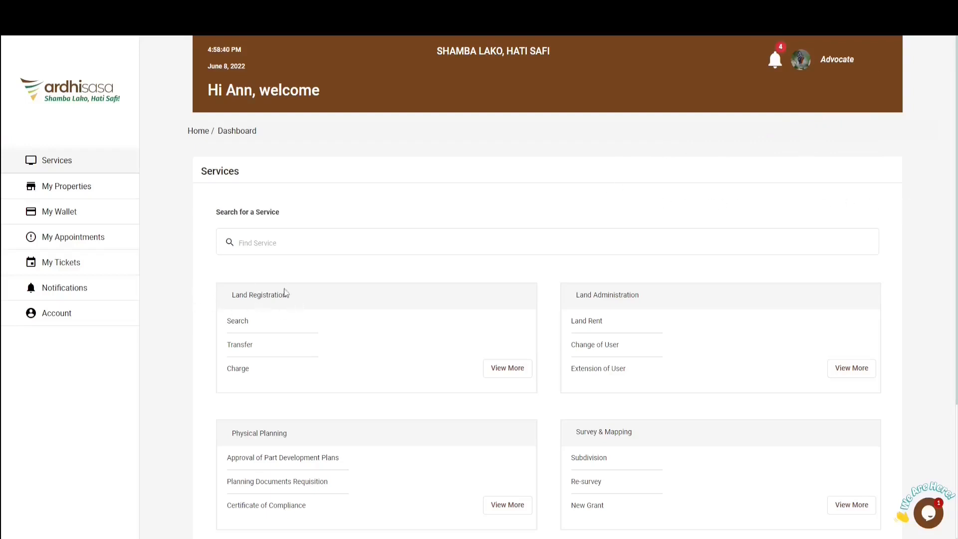
# Expand all Land Registration services and open the deceased joint proprietor removal applications
pyautogui.click(506, 369)
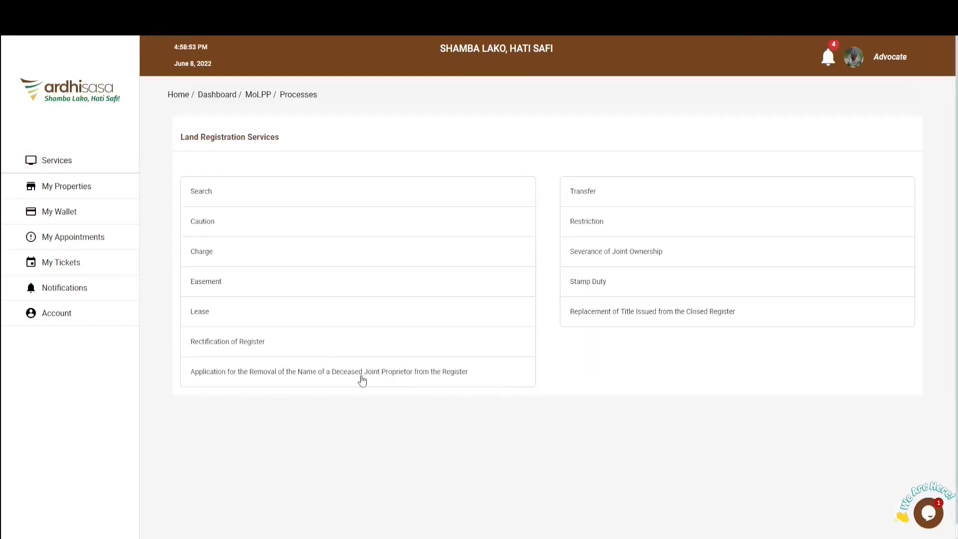
pyautogui.click(394, 375)
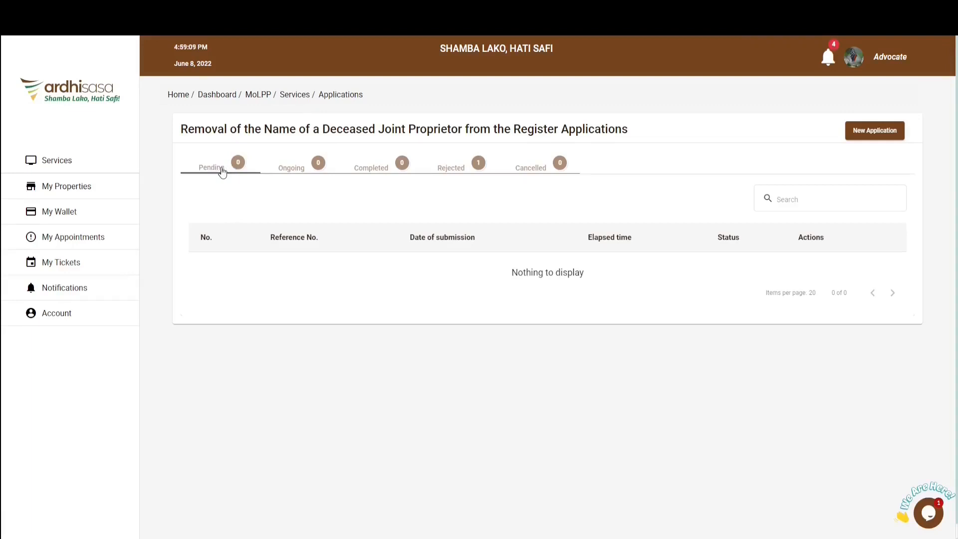
# Check the Ongoing, Completed, Rejected and Cancelled tabs, then start a New Application
pyautogui.click(302, 170)
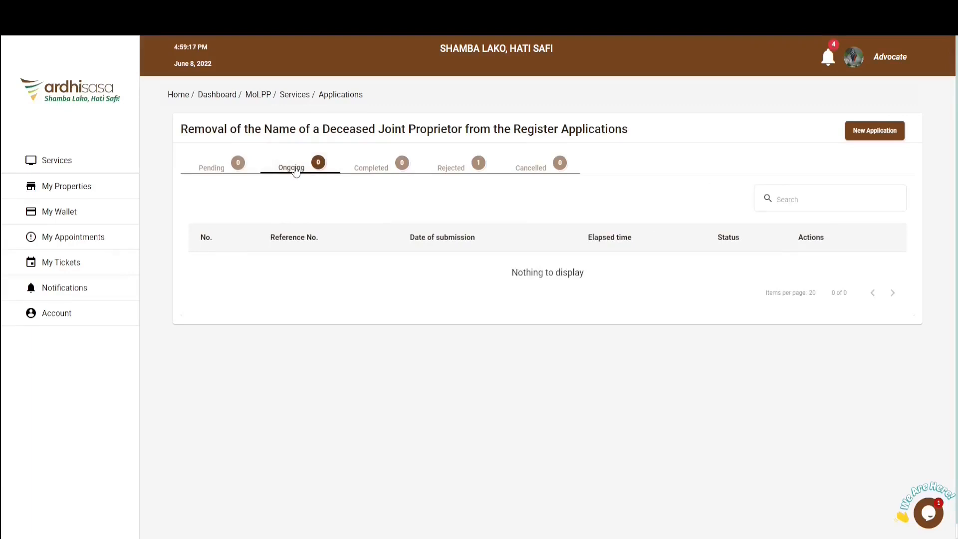
pyautogui.click(377, 171)
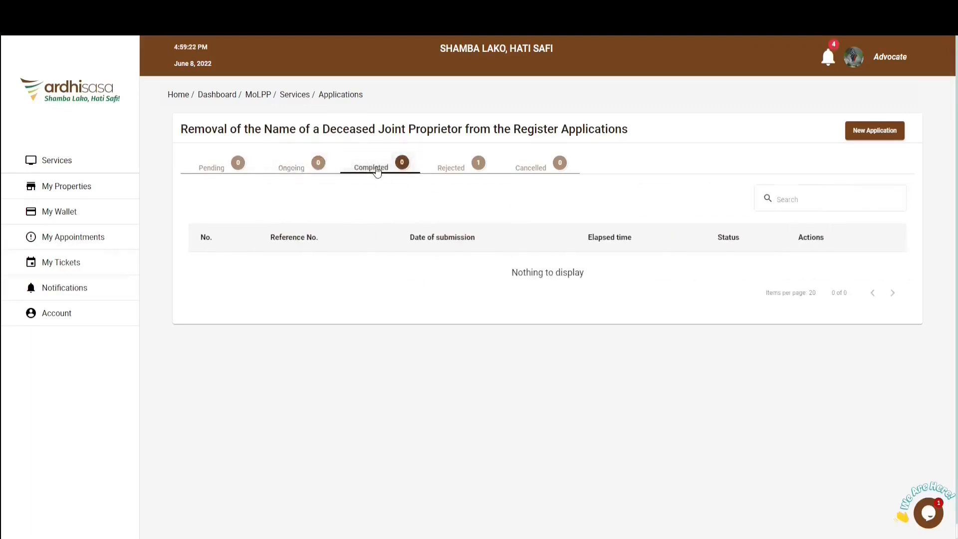
pyautogui.click(456, 170)
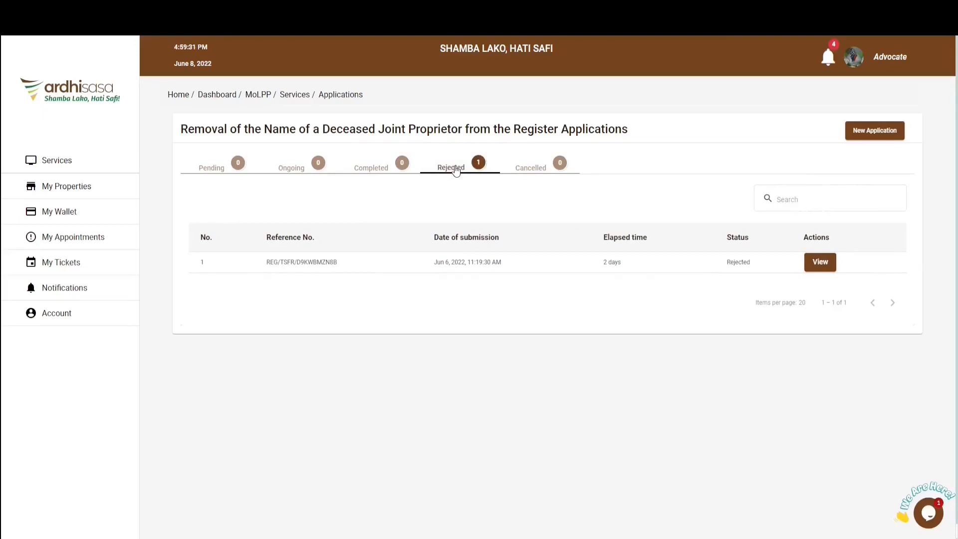
pyautogui.click(546, 171)
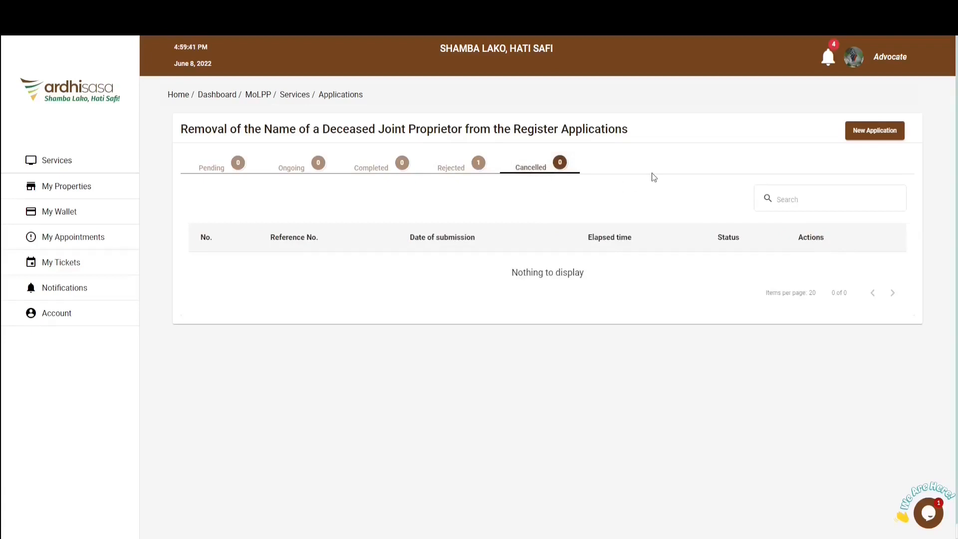
pyautogui.click(883, 133)
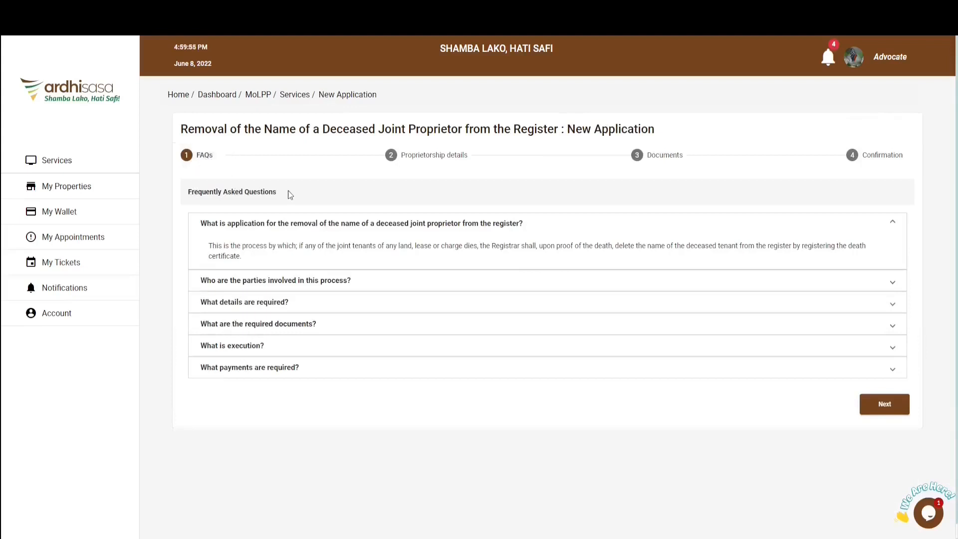
# Read the parties-involved and required-details FAQs, then move to the proprietorship details step
pyautogui.click(327, 281)
pyautogui.click(377, 347)
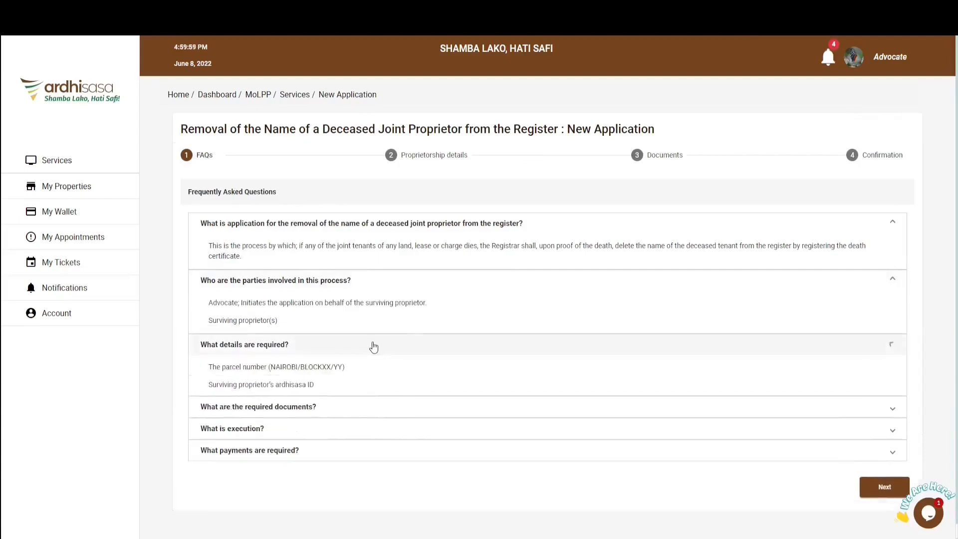
pyautogui.scroll(-2, 377, 347)
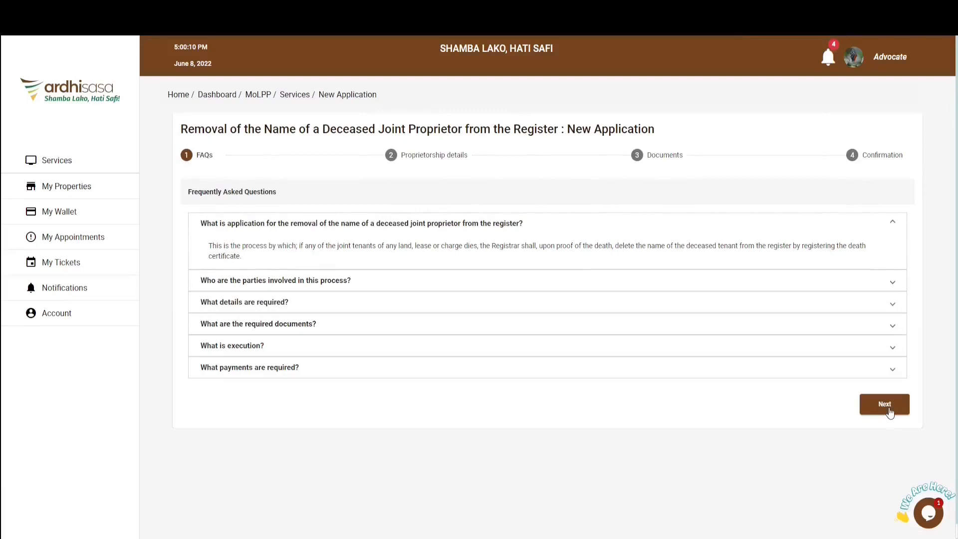
pyautogui.click(886, 405)
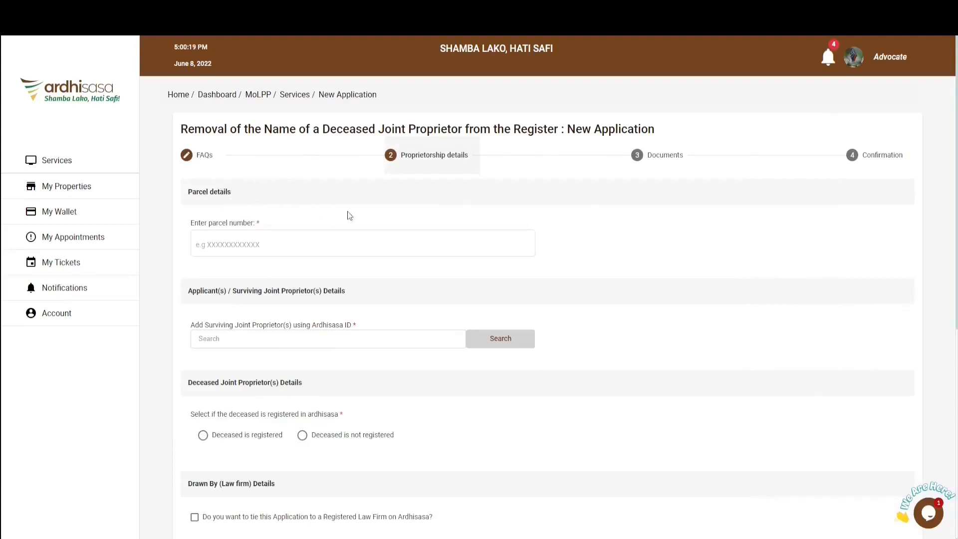
# Enter parcel number NAIROBI/BLOCK120/1
pyautogui.click(306, 248)
pyautogui.write('NAIROBI')
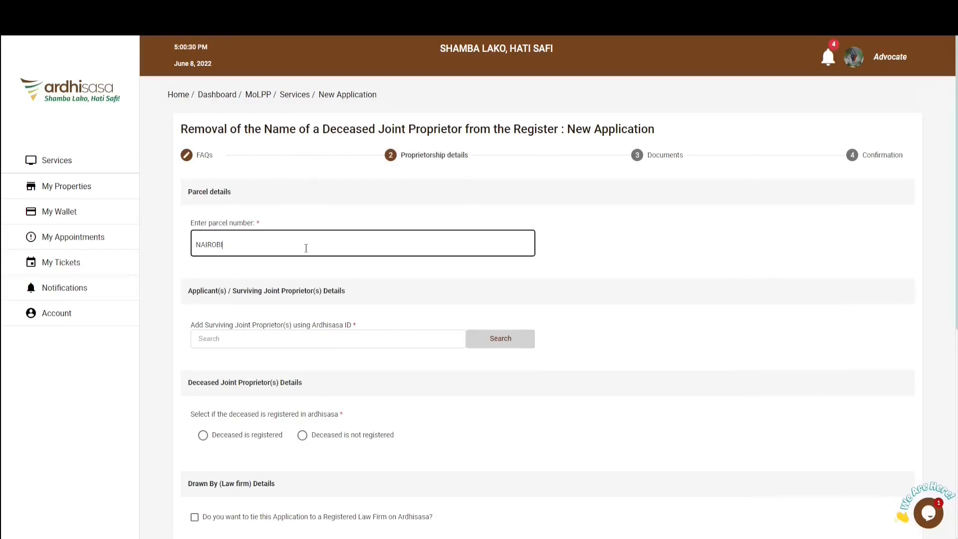
pyautogui.write('/BLOCK120/1')
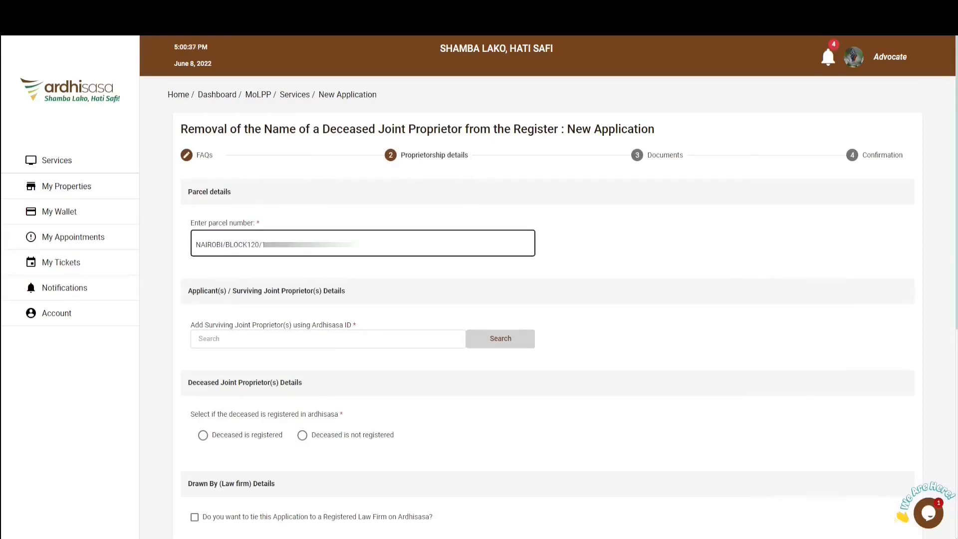
pyautogui.scroll(-1, 266, 266)
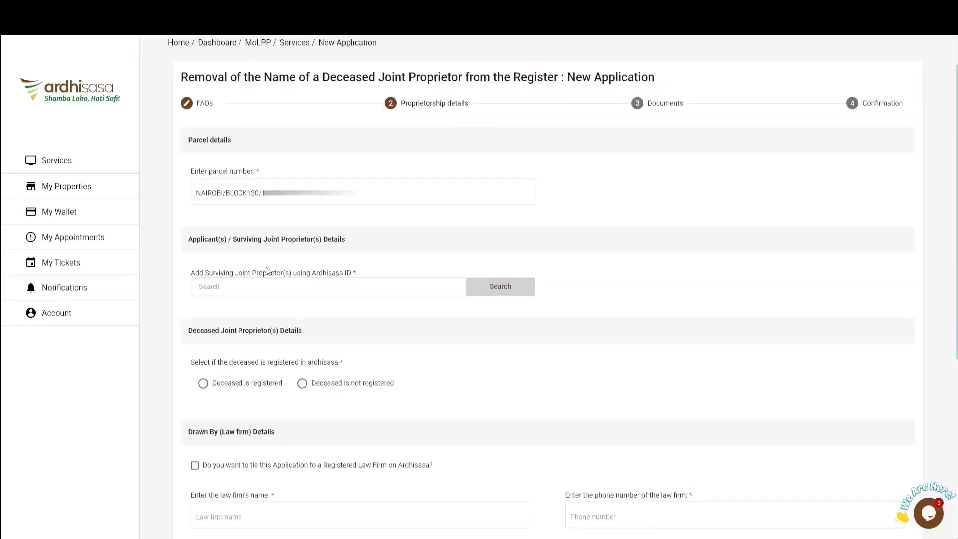
# Search for the surviving joint proprietor by their Ardhisasa ID
pyautogui.click(250, 289)
pyautogui.scroll(1, 250, 289)
pyautogui.write('PBC')
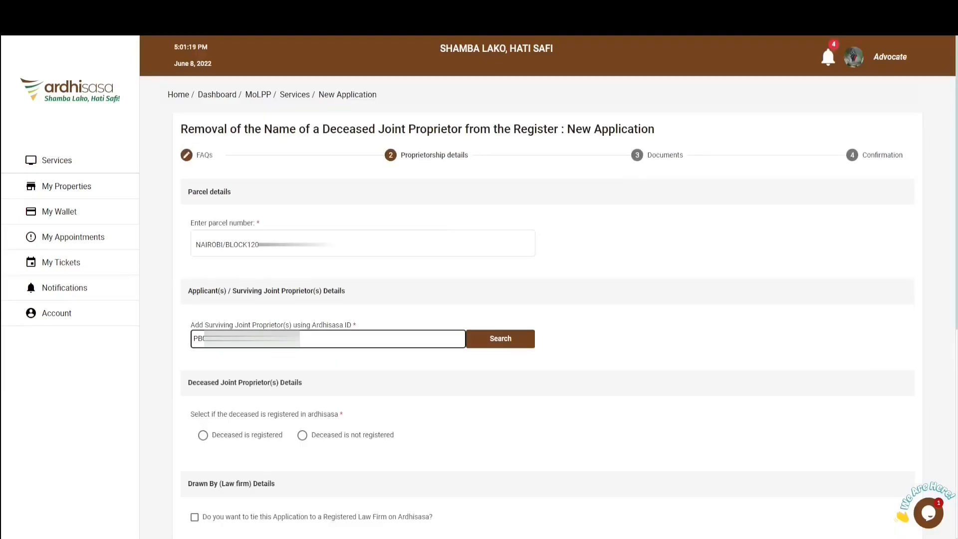
pyautogui.click(508, 340)
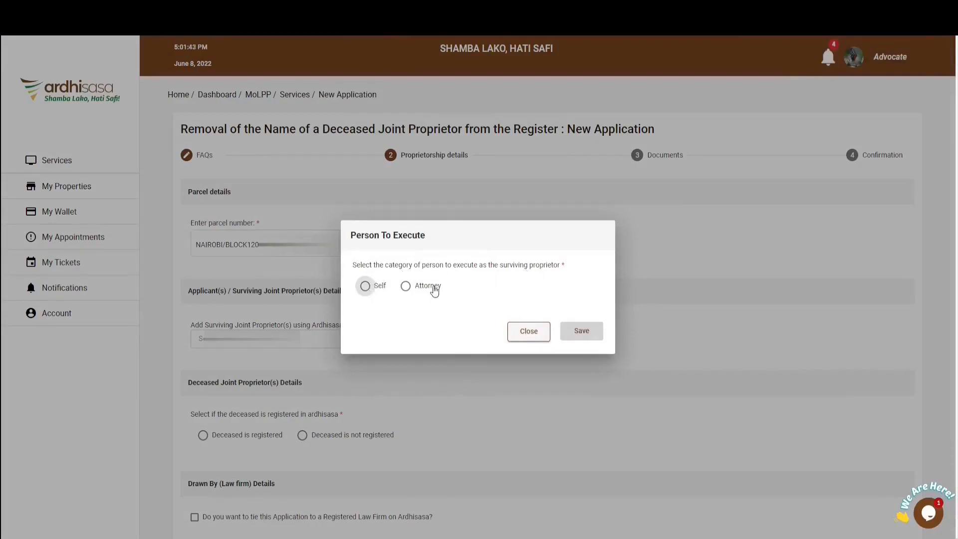
# Set the surviving proprietor's executor to Self instead of Attorney and save as Transferor
pyautogui.click(405, 287)
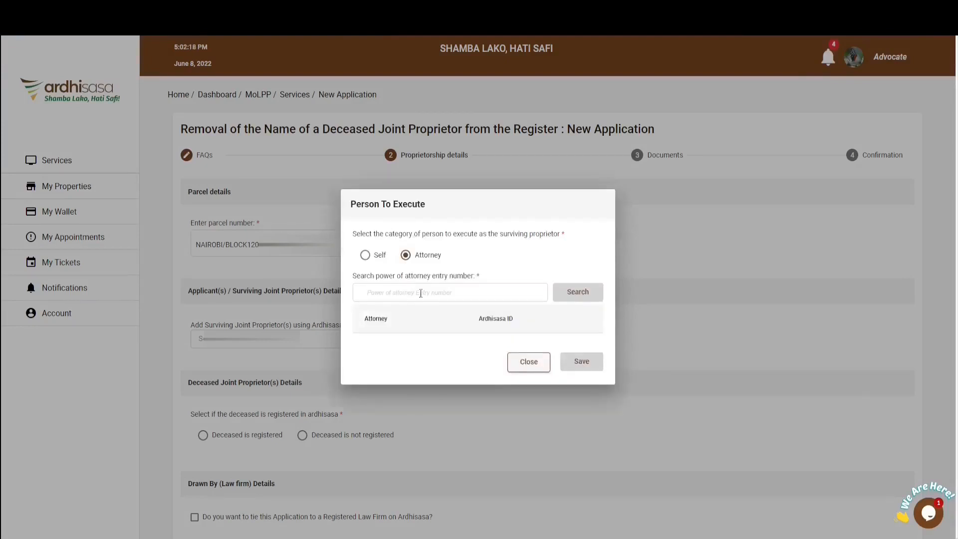
pyautogui.click(420, 293)
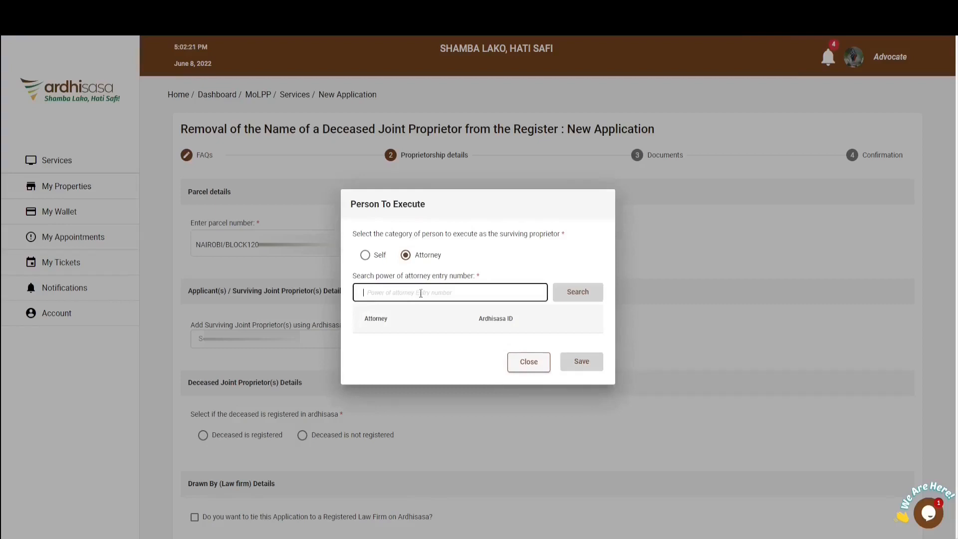
pyautogui.click(520, 279)
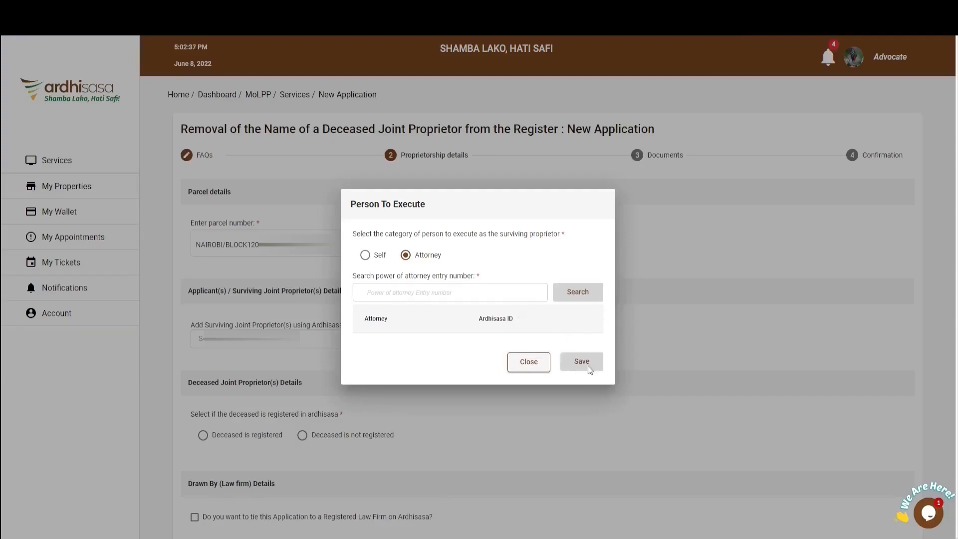
pyautogui.click(381, 257)
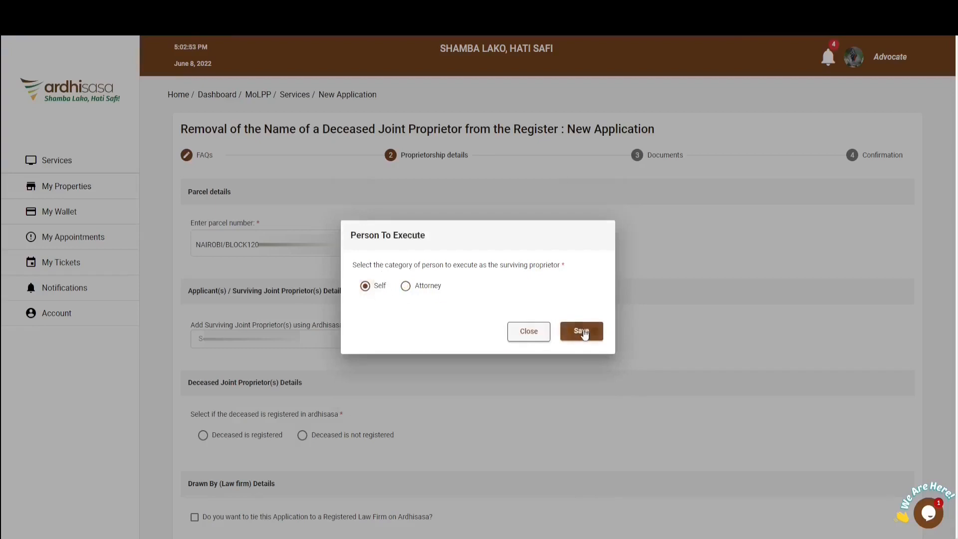
pyautogui.click(580, 331)
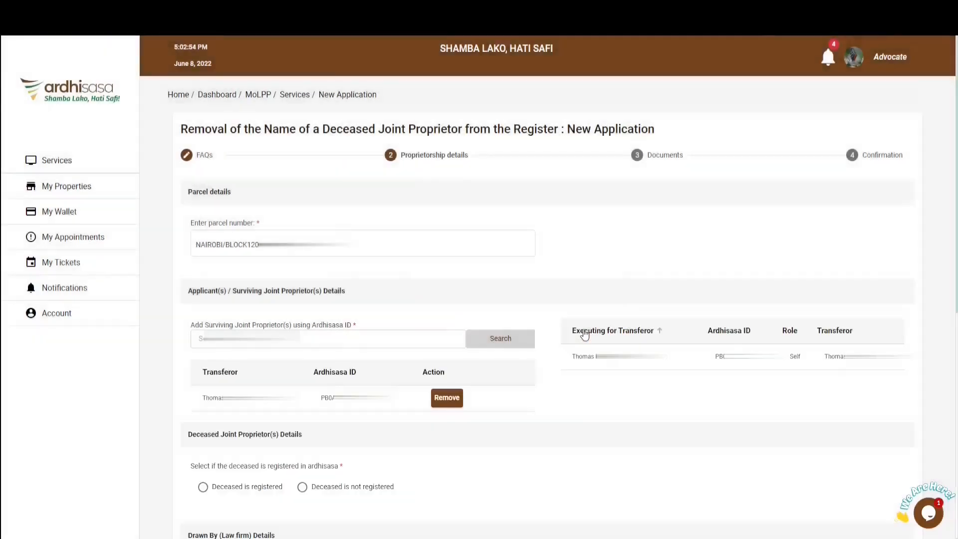
pyautogui.scroll(-3, 585, 334)
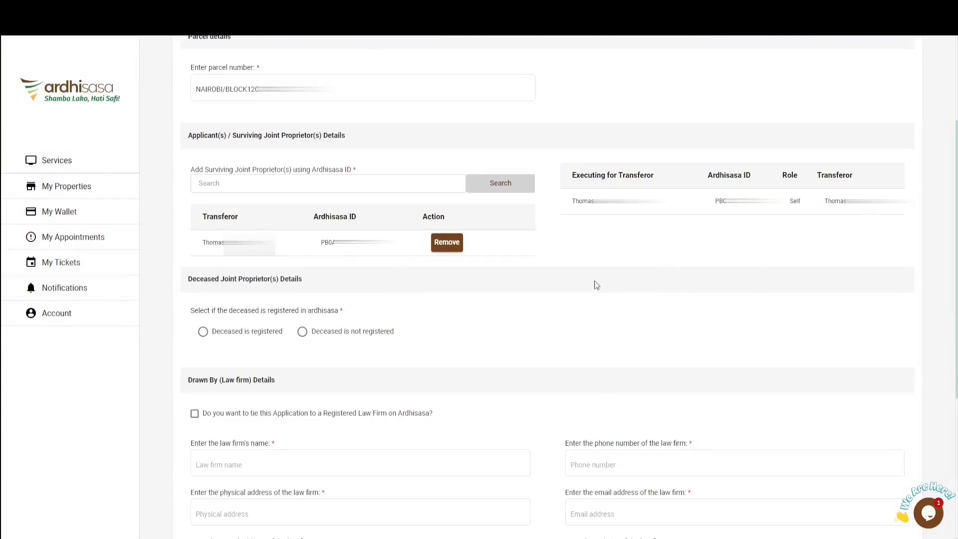
pyautogui.scroll(-2, 246, 216)
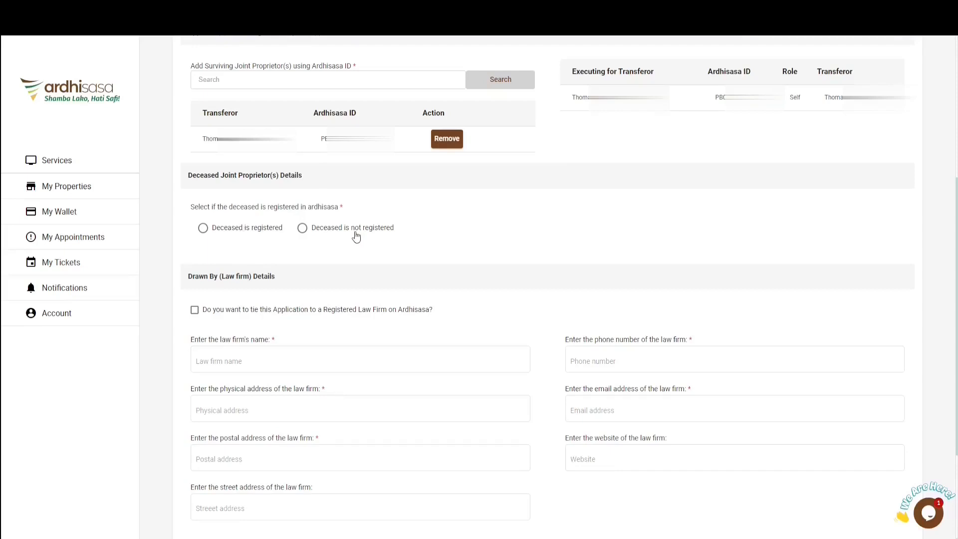
# Mark the deceased as not registered, enter their full name and ID number, and add them
pyautogui.click(302, 228)
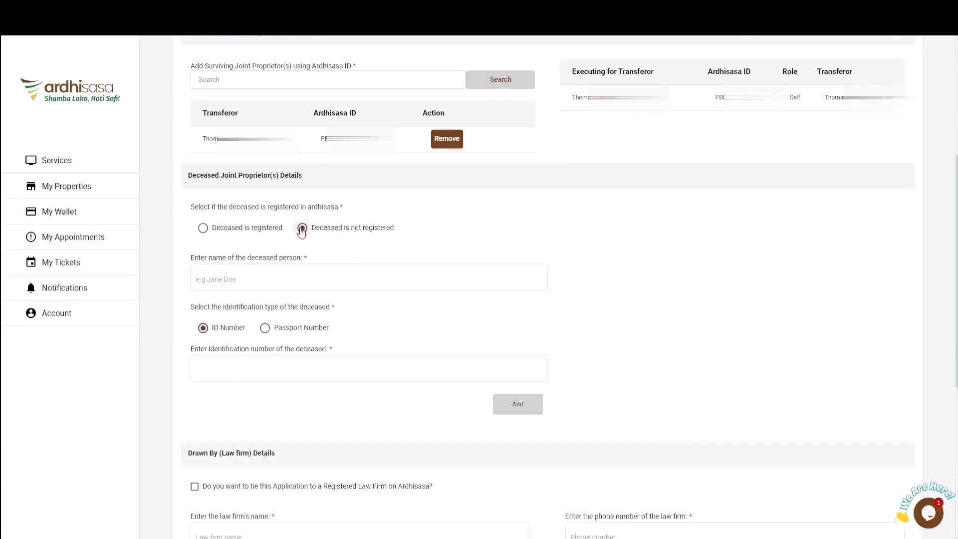
pyautogui.click(246, 286)
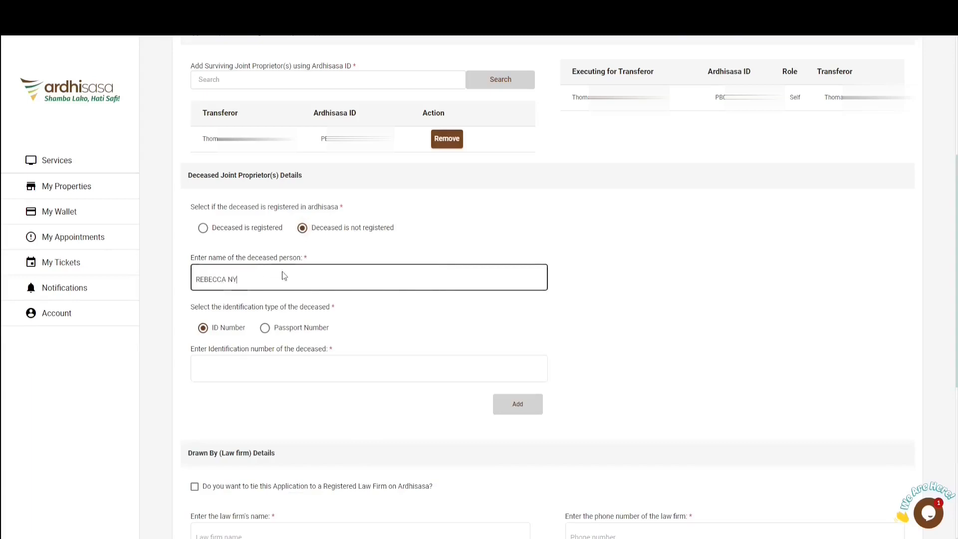
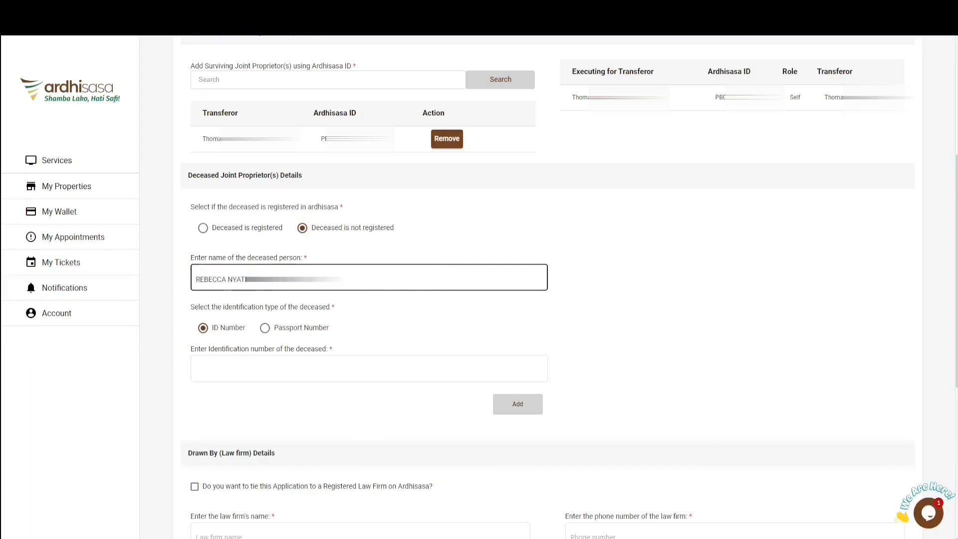
pyautogui.click(236, 337)
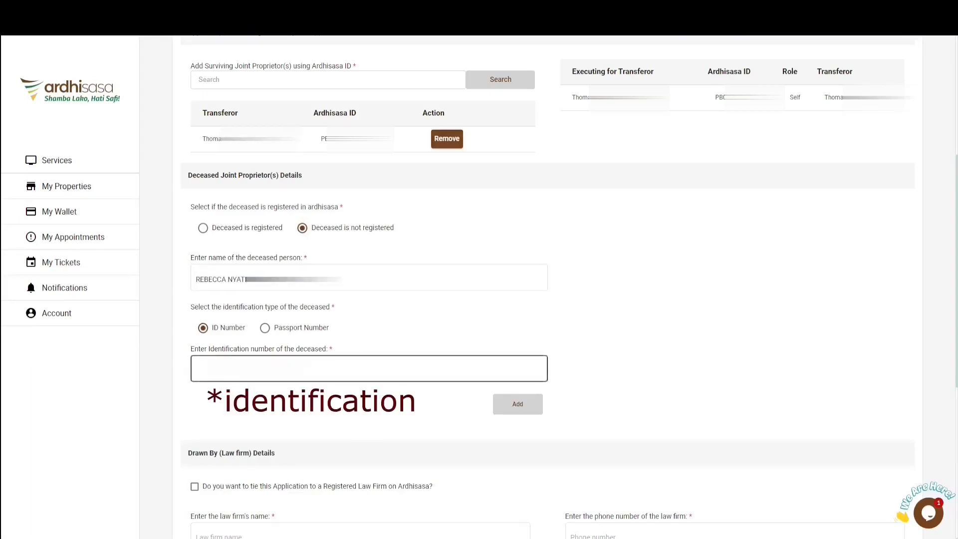
pyautogui.click(272, 368)
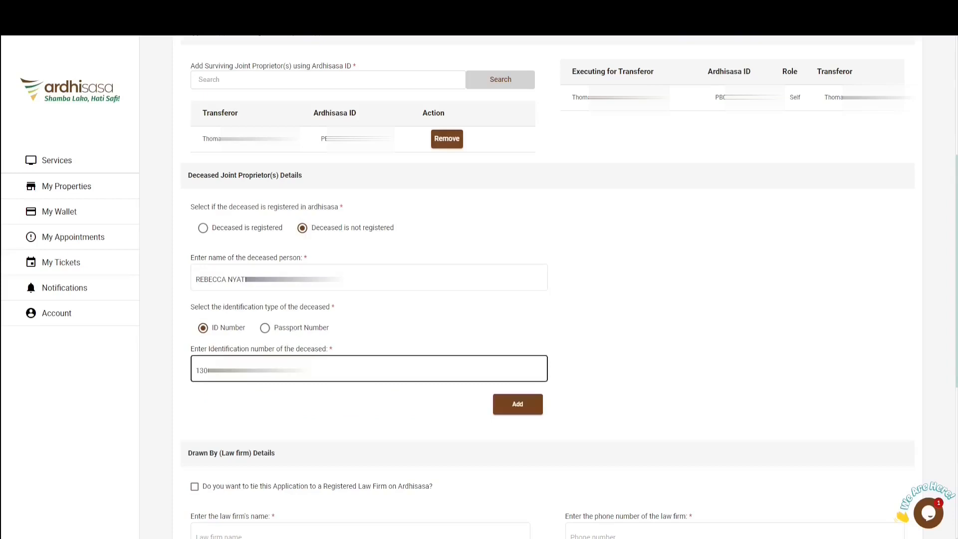
pyautogui.click(518, 411)
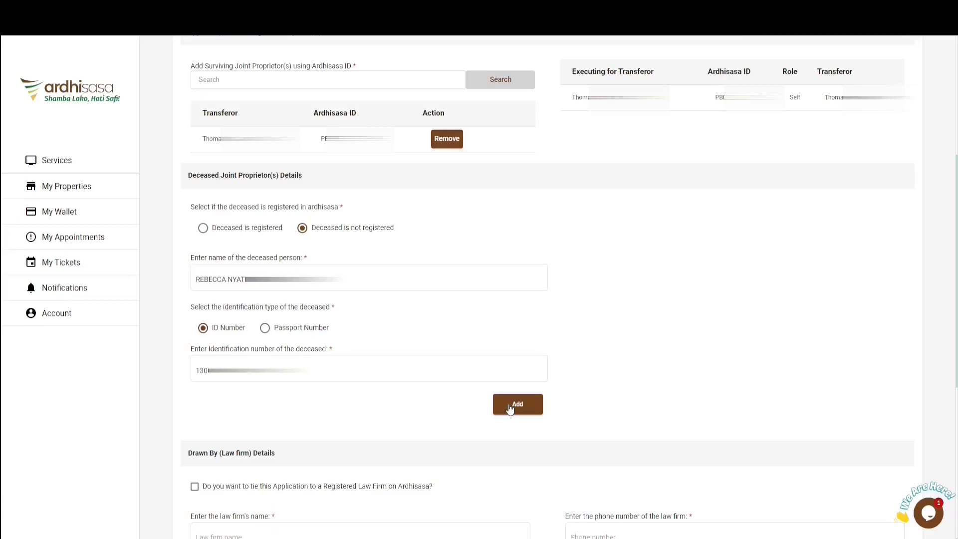
pyautogui.click(510, 408)
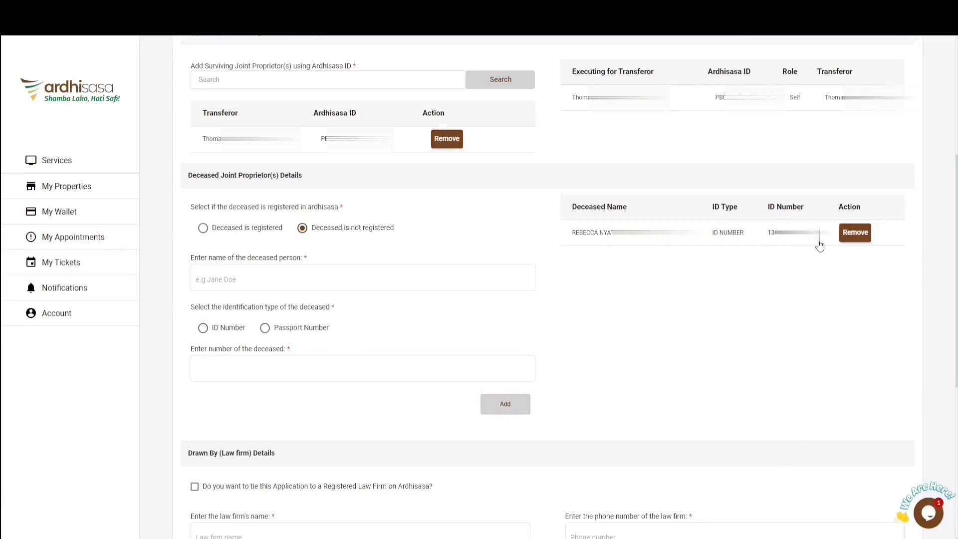
# Leave the registered law firm box unticked to enter the firm's details manually
pyautogui.scroll(-5, 576, 389)
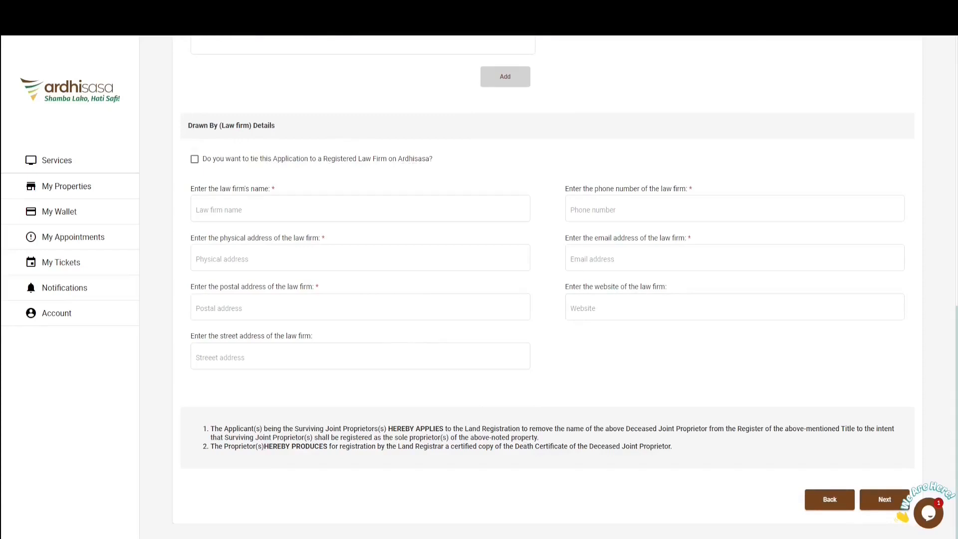
pyautogui.click(195, 159)
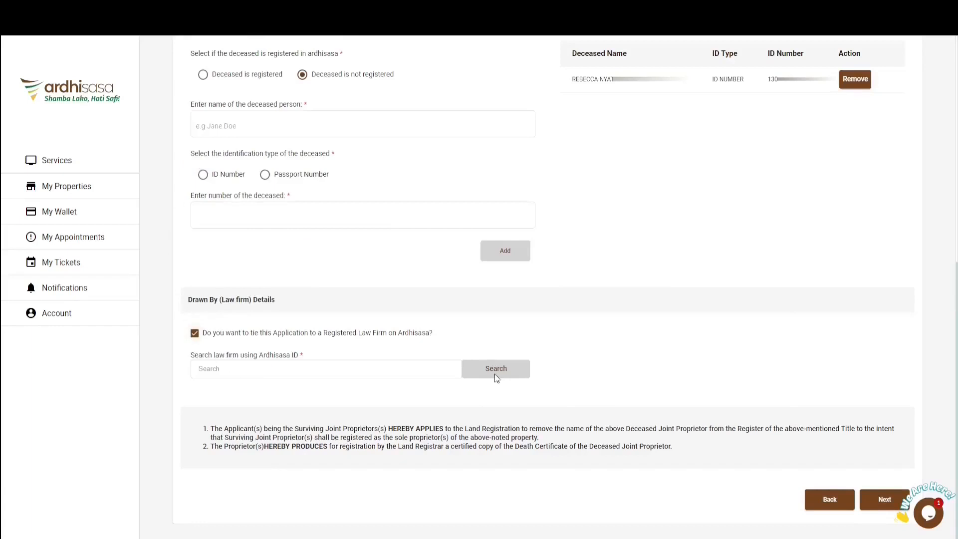
pyautogui.click(195, 333)
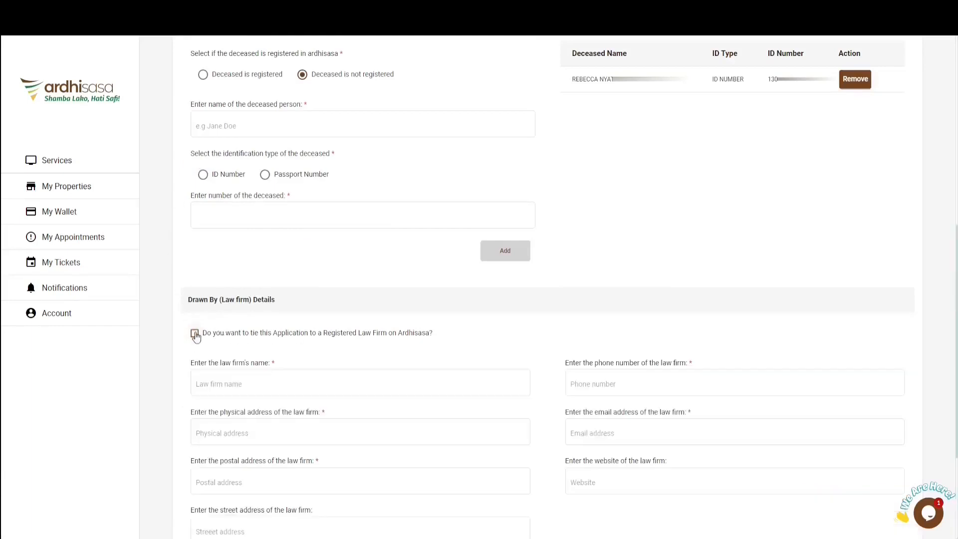
pyautogui.scroll(-3, 267, 309)
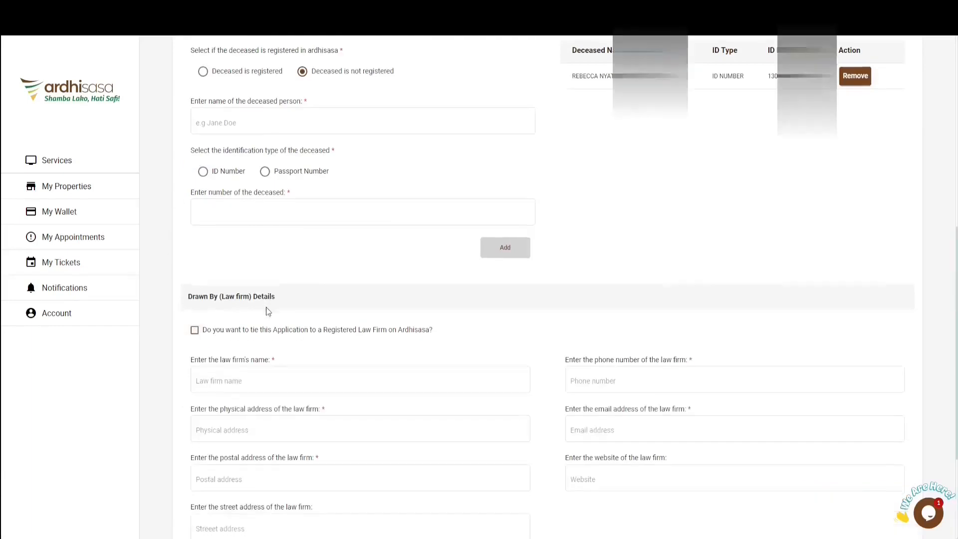
pyautogui.scroll(-1, 267, 309)
pyautogui.click(267, 307)
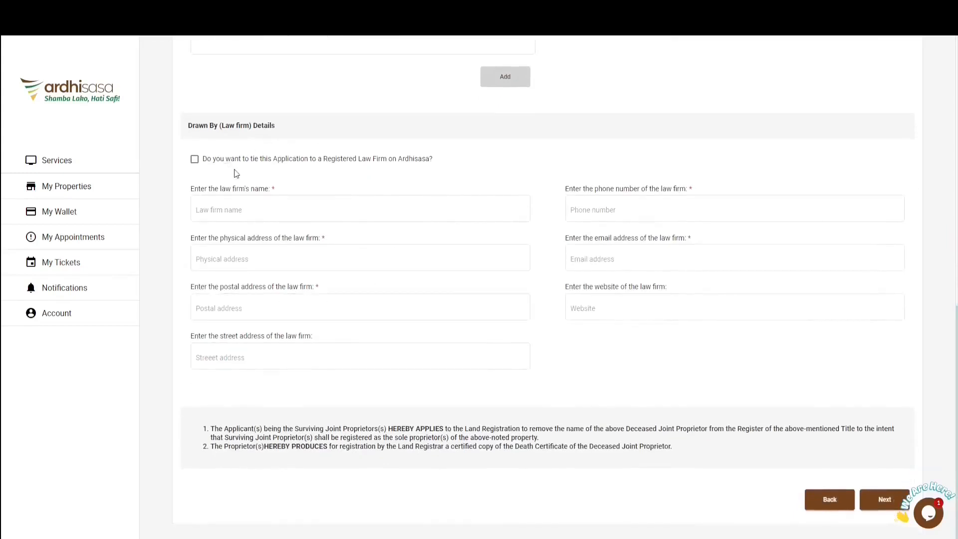
# Enter law firm name ARDHI ADVOCATES with its physical and postal addresses
pyautogui.click(324, 210)
pyautogui.write('ARDHI ADVOC')
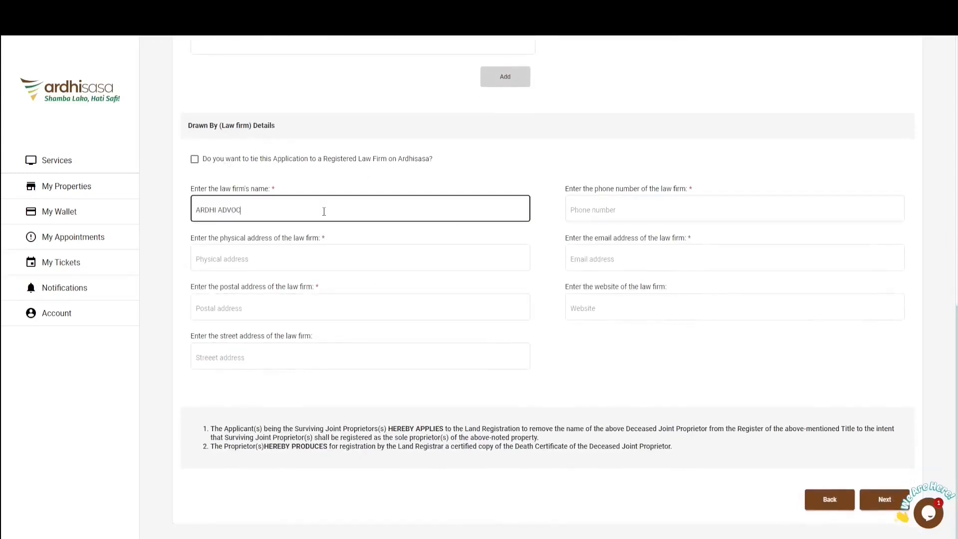
pyautogui.write('ATES')
pyautogui.click(303, 258)
pyautogui.write('NAIROBI CNBD')
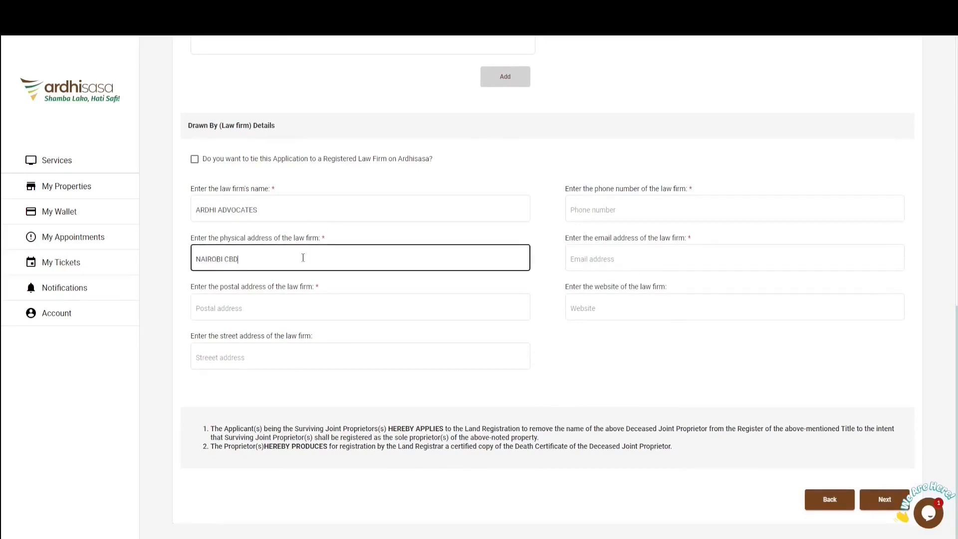
pyautogui.click(273, 307)
pyautogui.write('P.O.BOX 12345')
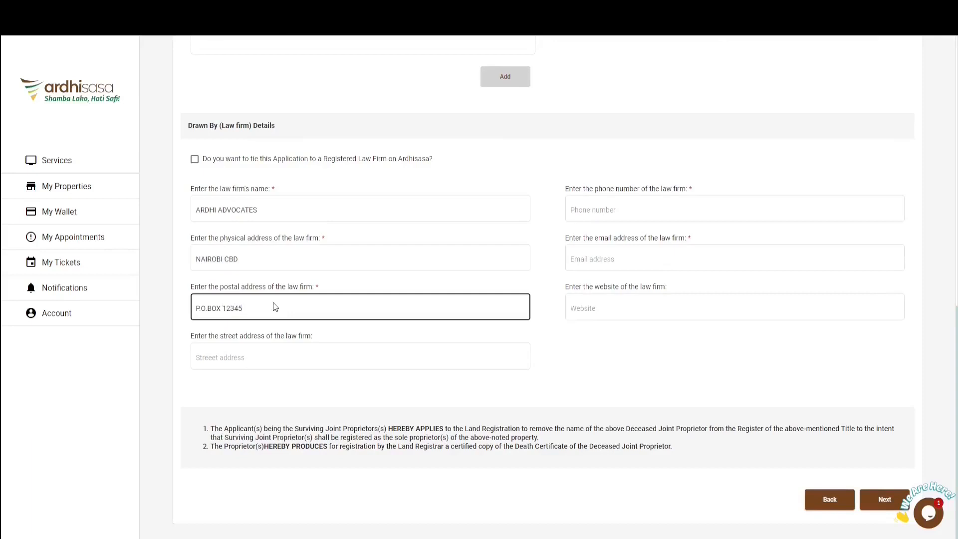
pyautogui.write(', NAIROBI')
# Fill in the law firm's phone number and e-mail address
pyautogui.click(618, 211)
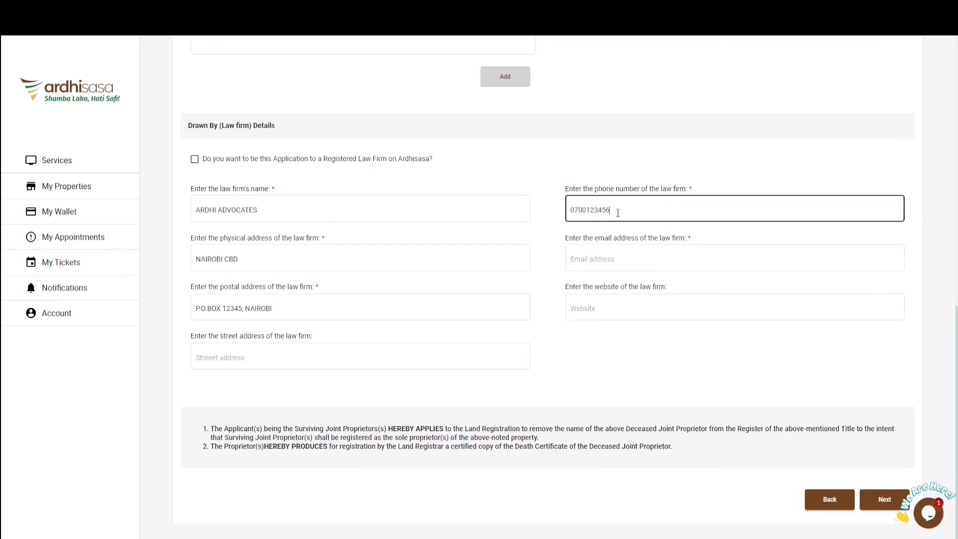
pyautogui.click(652, 257)
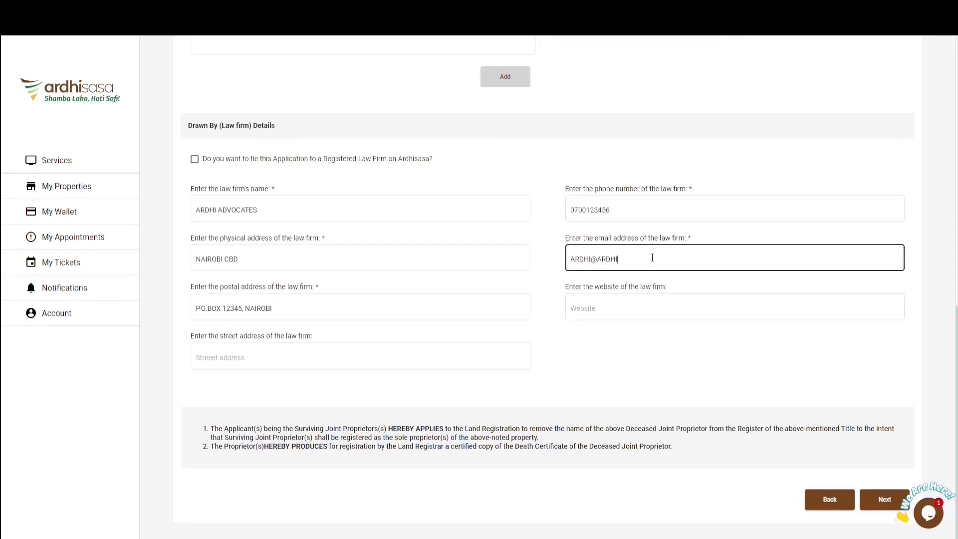
pyautogui.click(713, 290)
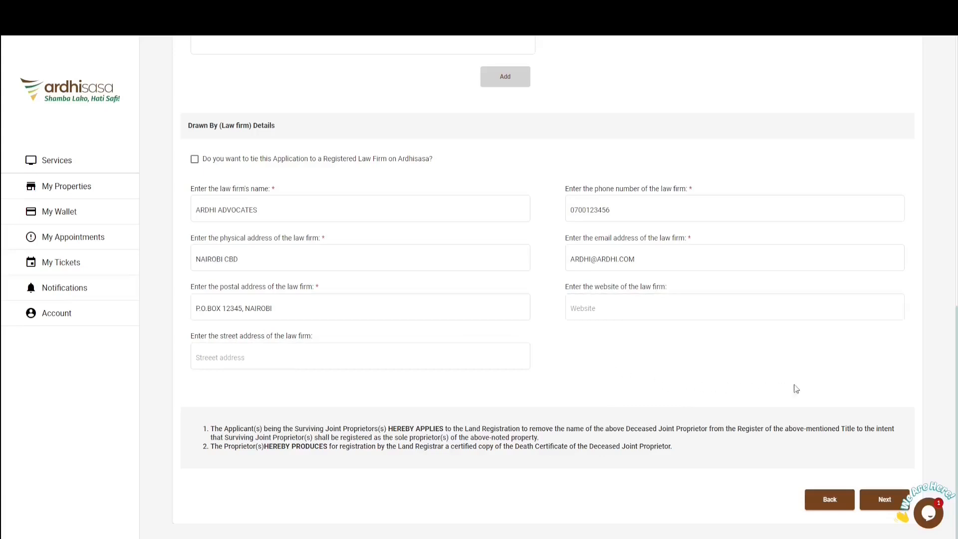
# Upload DEATH CERTIFICATE.pdf as the death certificate on the Documents step
pyautogui.click(877, 507)
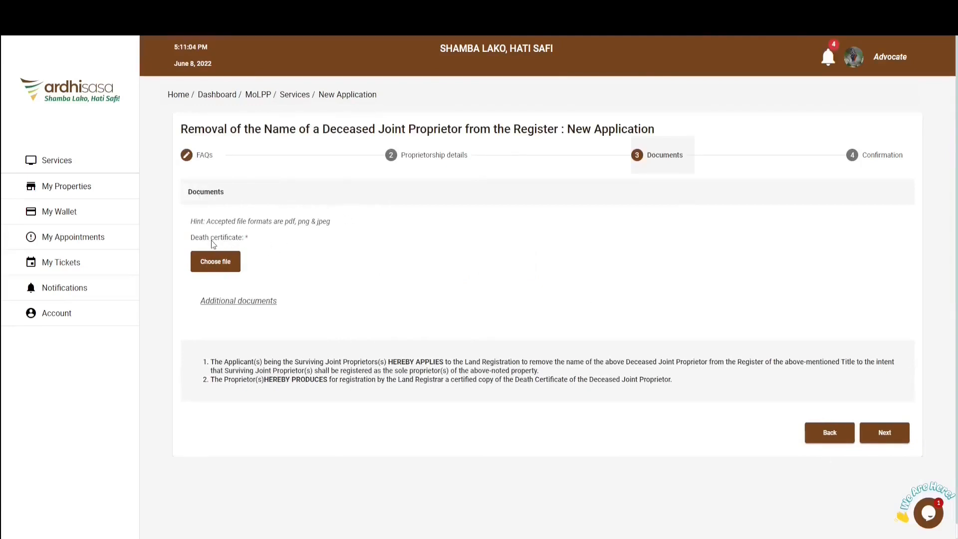
pyautogui.click(214, 268)
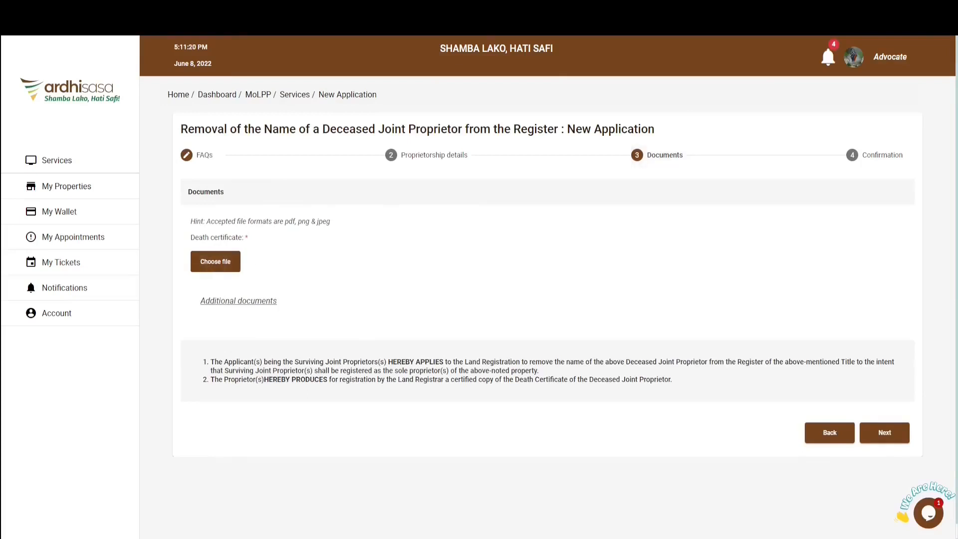
pyautogui.click(554, 364)
# Add an additional document named NATIONAL I.D
pyautogui.click(248, 303)
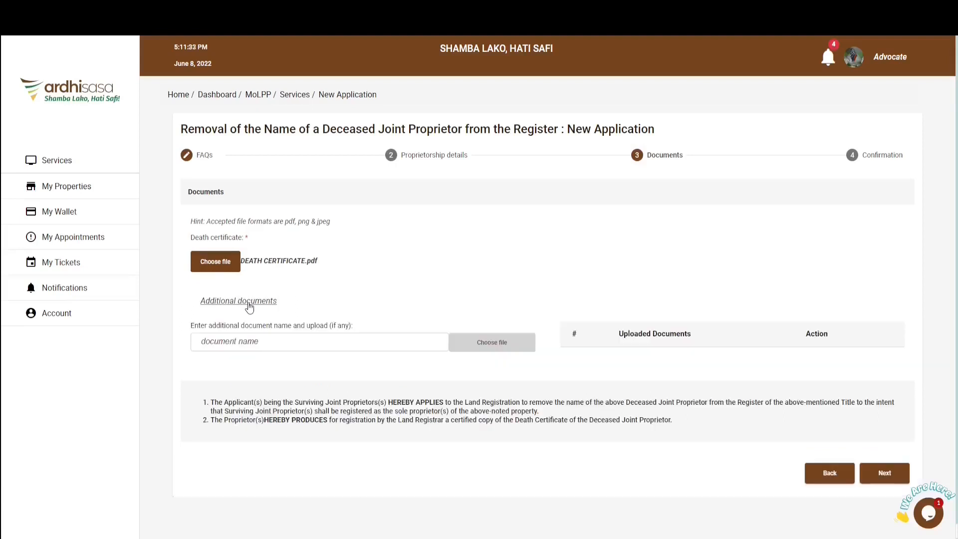
pyautogui.click(250, 342)
pyautogui.write('NATIONAL I.D')
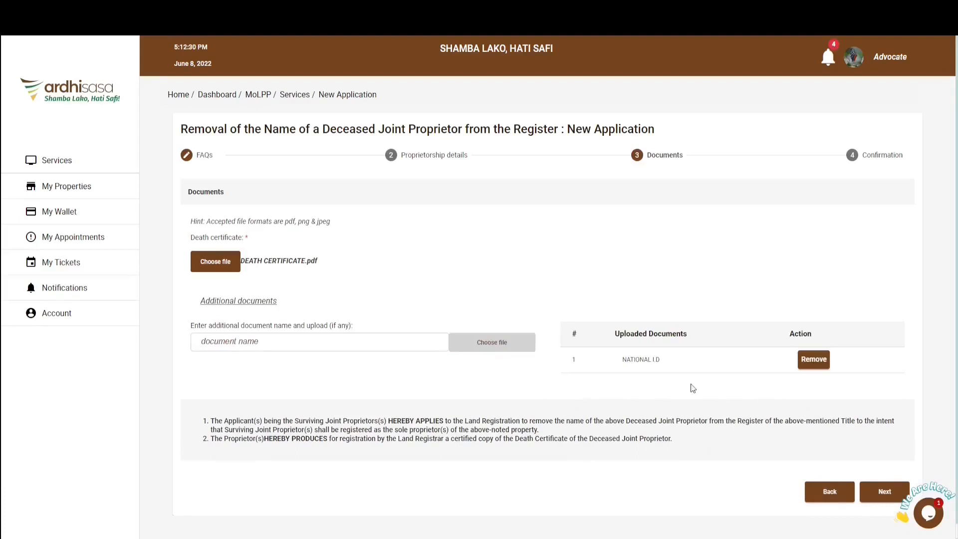
# Submit the deceased joint proprietor removal application from the Confirmation step, answering Yes
pyautogui.click(891, 492)
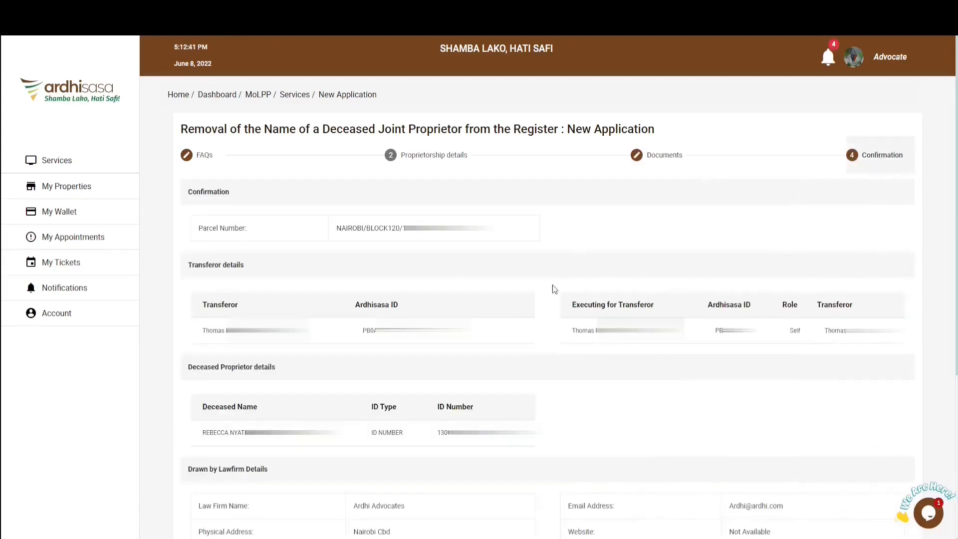
pyautogui.scroll(-5, 553, 290)
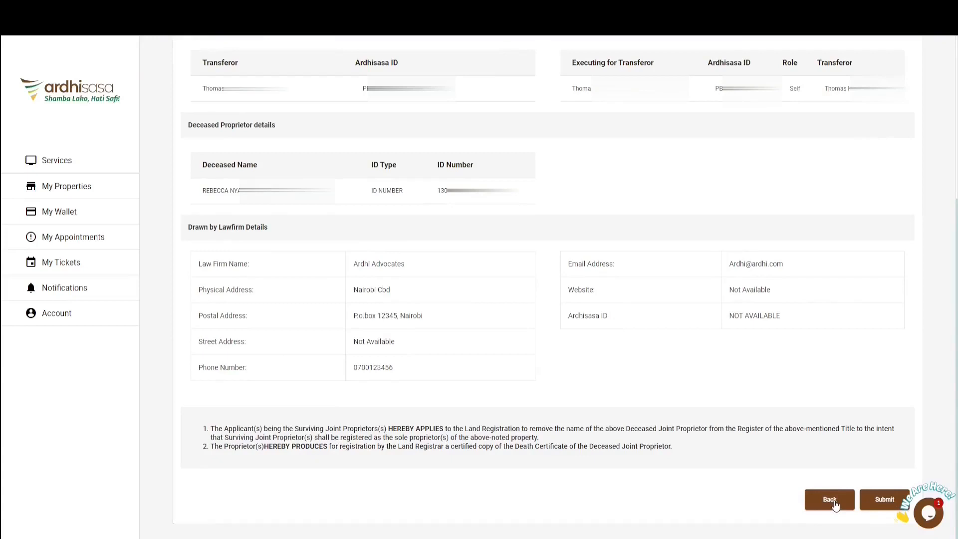
pyautogui.click(882, 500)
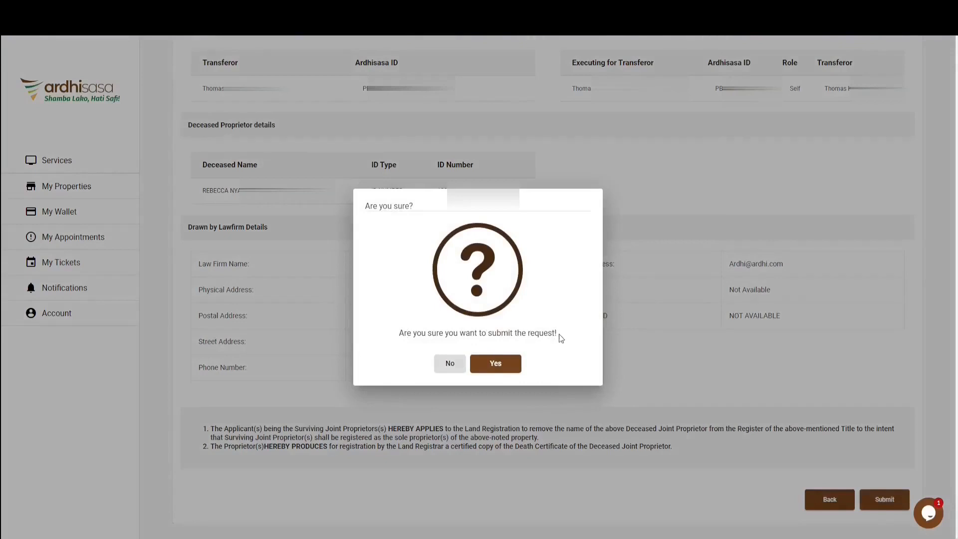
pyautogui.click(511, 368)
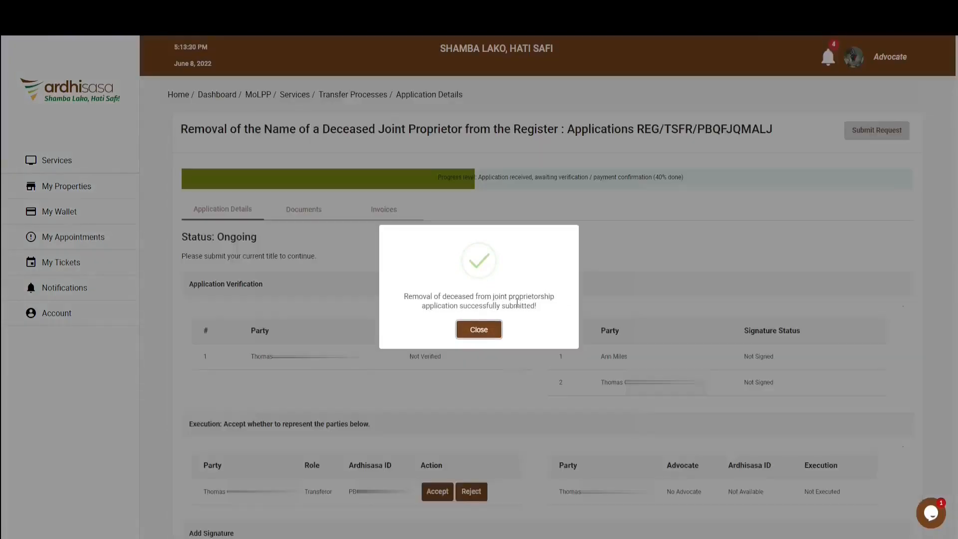
pyautogui.click(478, 330)
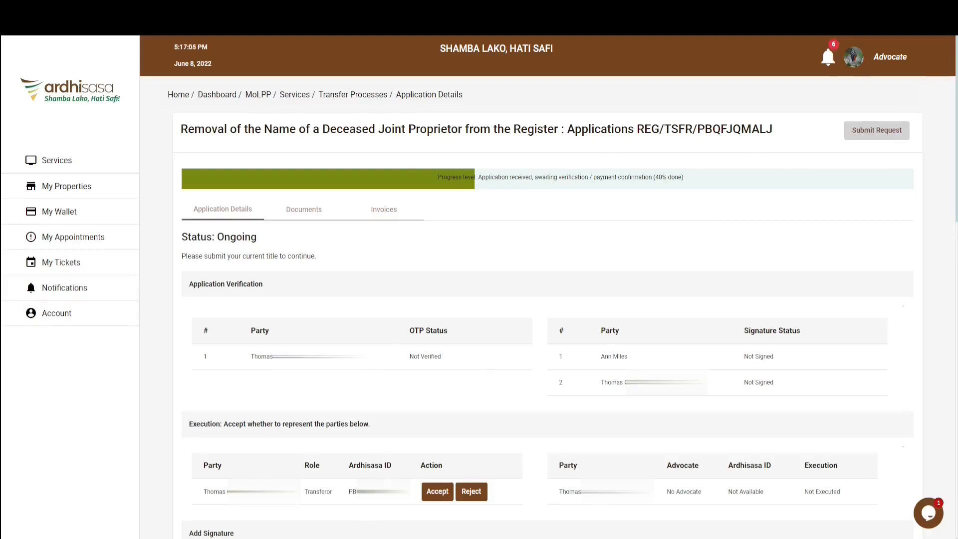
# Accept and confirm representing the transferor so the execution shows Executed
pyautogui.scroll(-4, 434, 285)
pyautogui.click(434, 284)
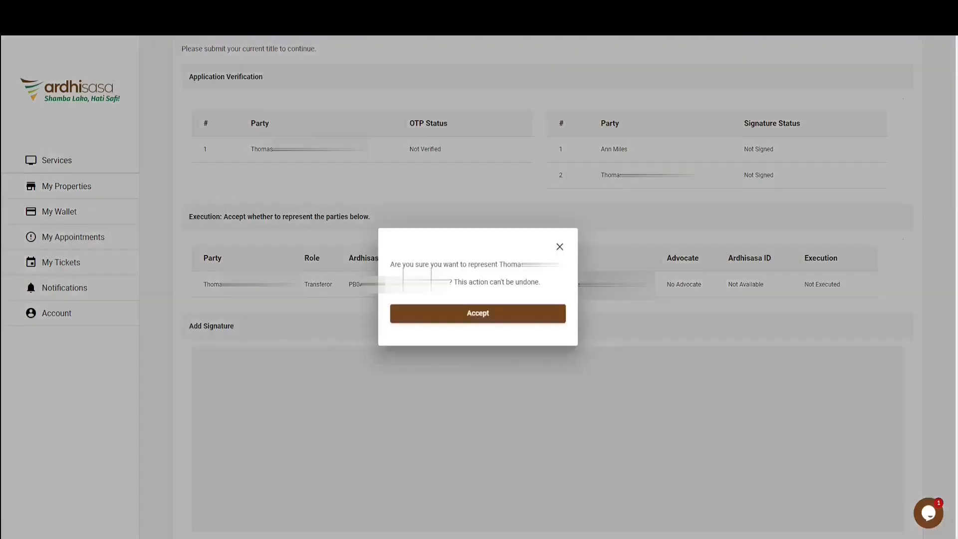
pyautogui.click(478, 313)
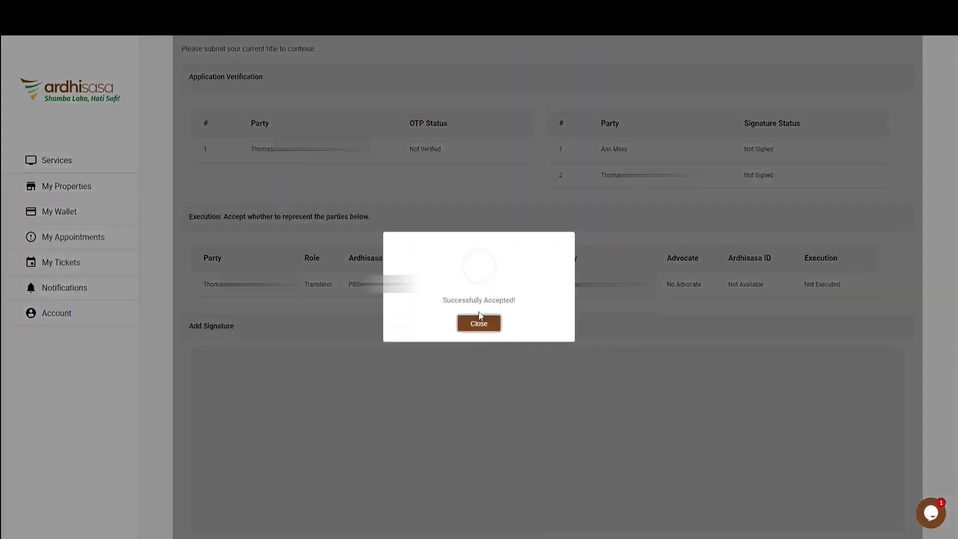
pyautogui.click(480, 323)
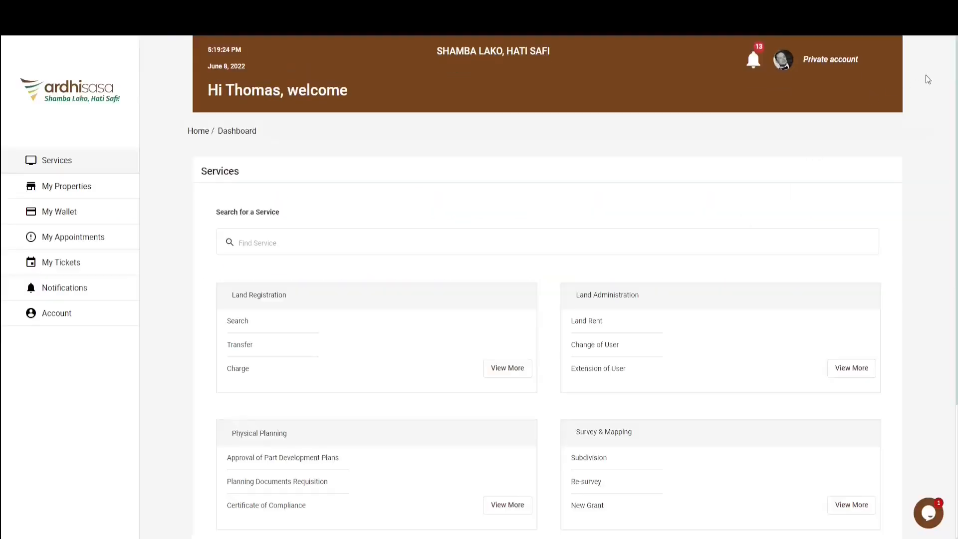
# Open the removal application's details from the unread notifications
pyautogui.click(757, 61)
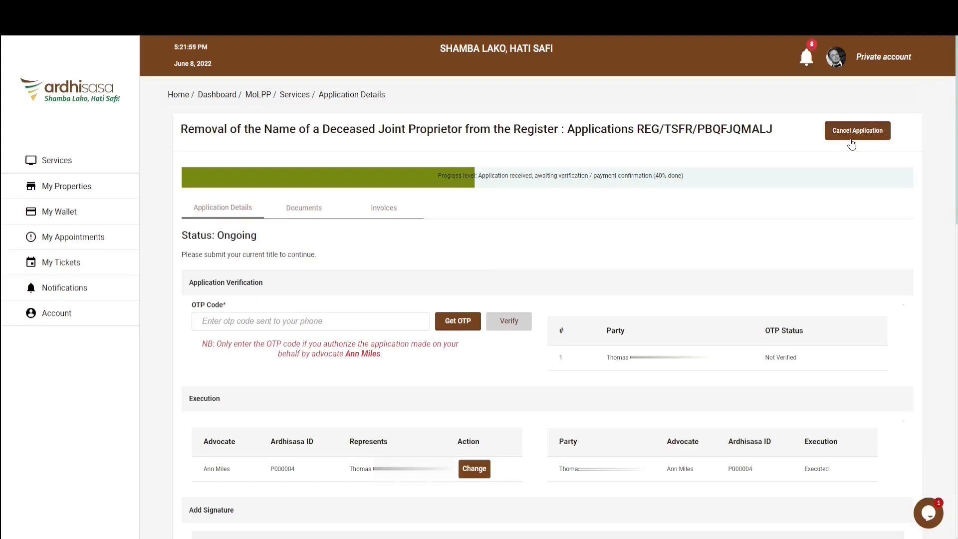
# Request a one-time code and enter it so the transferor's OTP status reads Verified
pyautogui.click(459, 322)
pyautogui.click(272, 317)
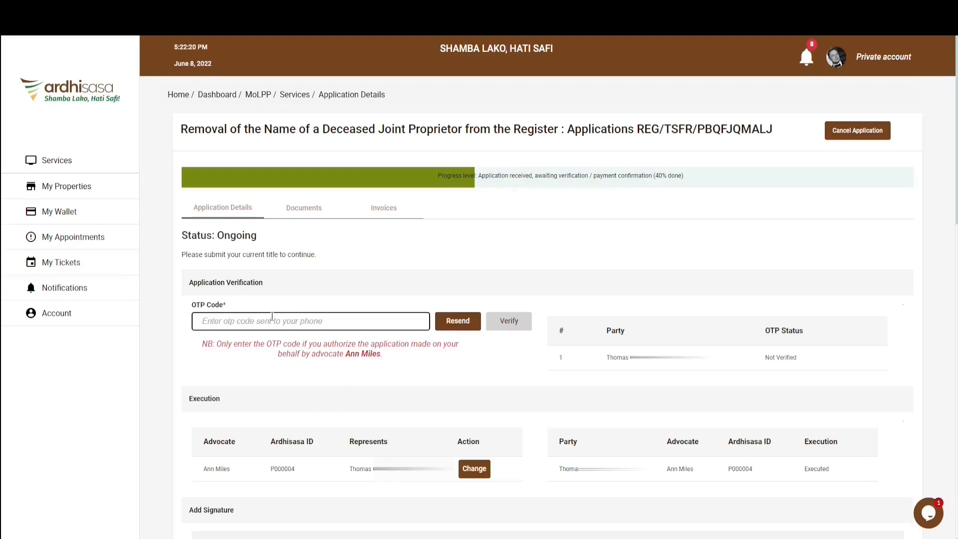
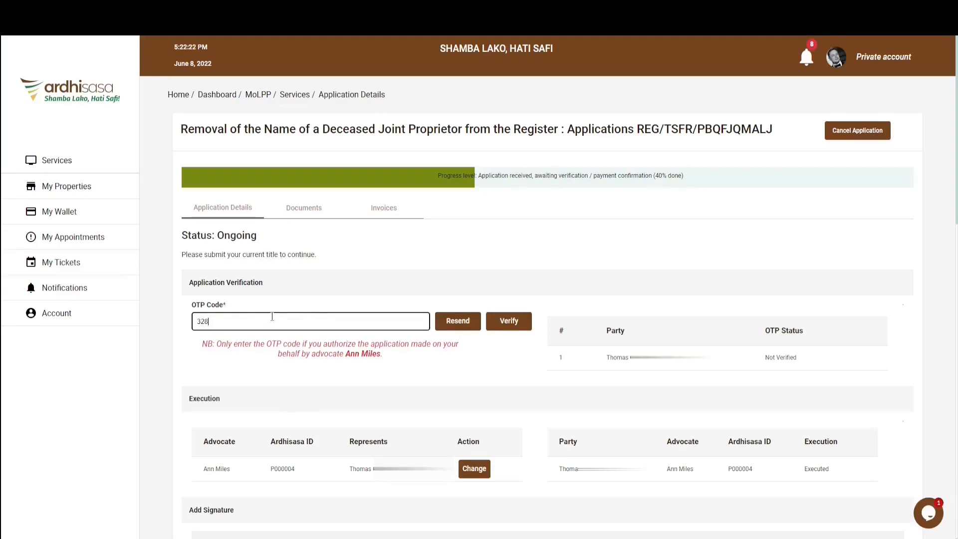
pyautogui.click(522, 321)
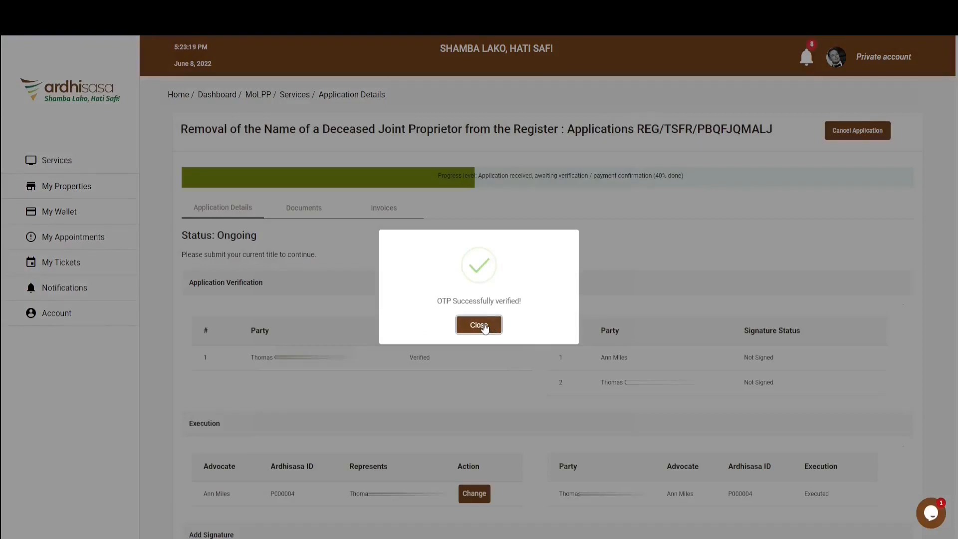
pyautogui.click(479, 325)
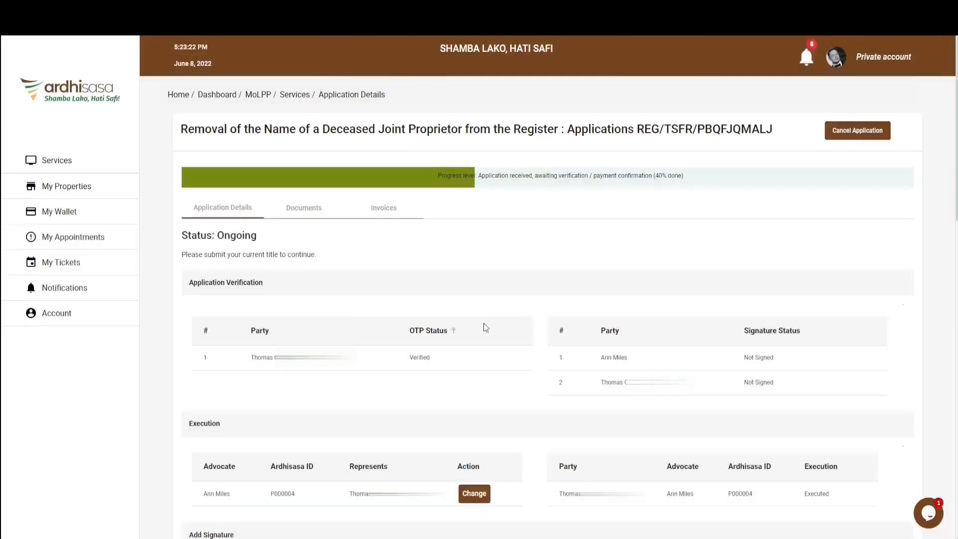
pyautogui.scroll(-3, 483, 322)
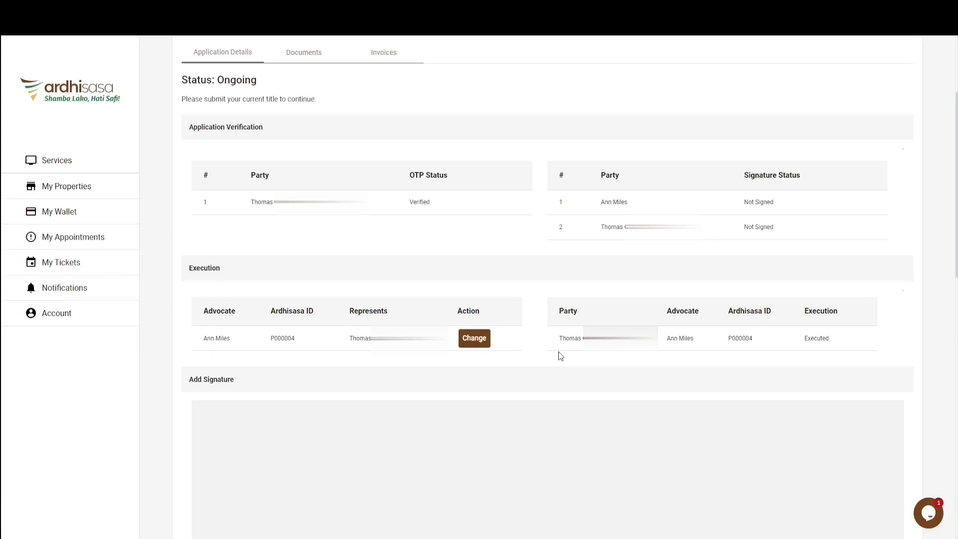
pyautogui.scroll(-3, 558, 351)
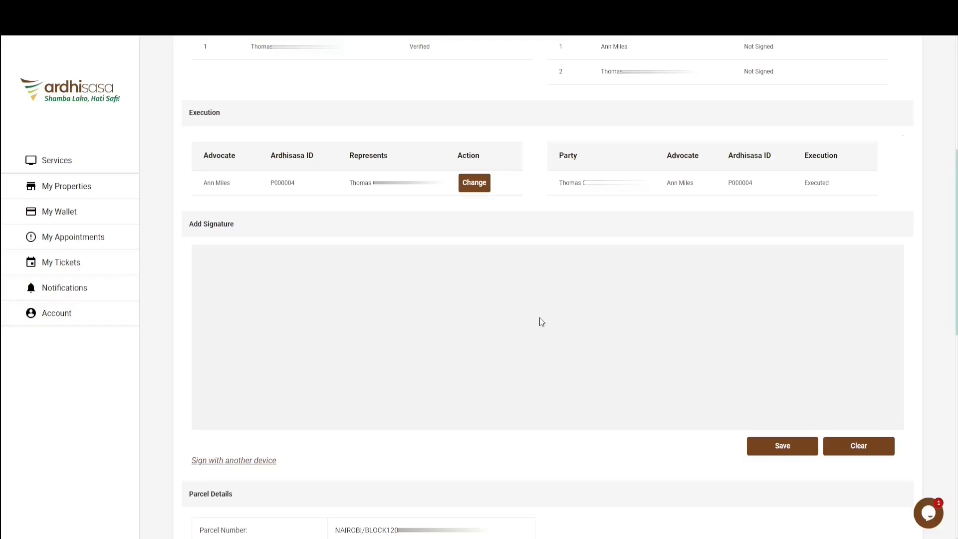
pyautogui.click(255, 459)
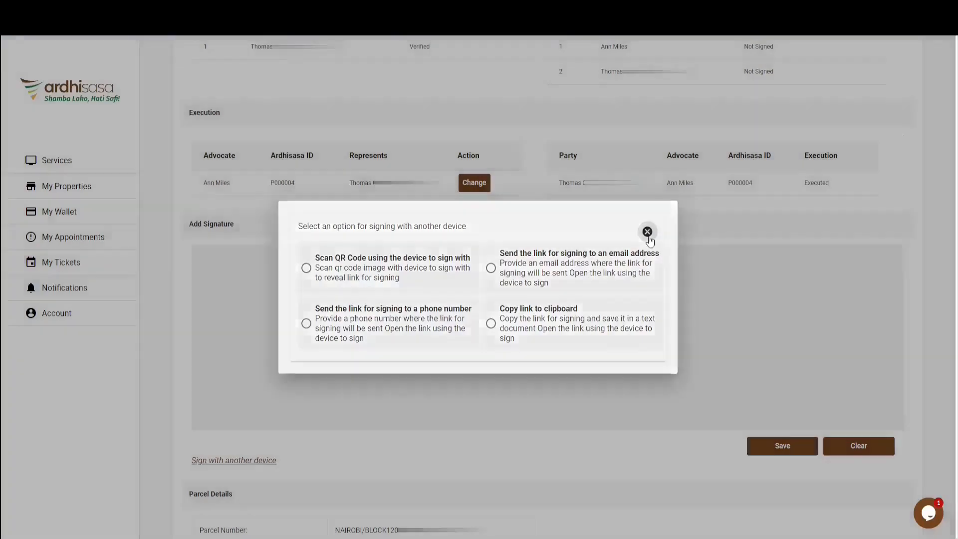
pyautogui.click(648, 233)
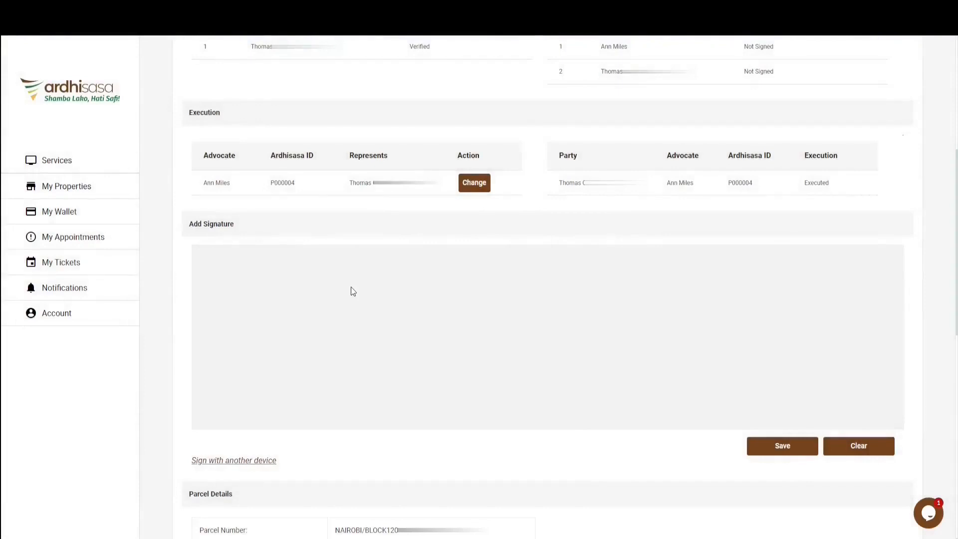
# Draw and save the transferor's handwritten signature, confirming Yes so it reads Signed
pyautogui.moveTo(352, 292); pyautogui.dragTo(365, 298)
pyautogui.moveTo(322, 330); pyautogui.dragTo(452, 345)
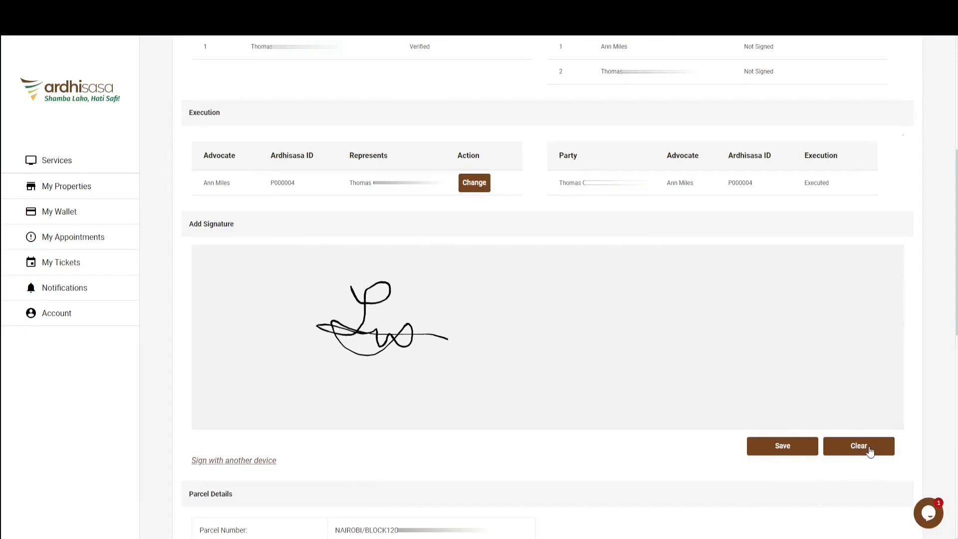
pyautogui.click(787, 457)
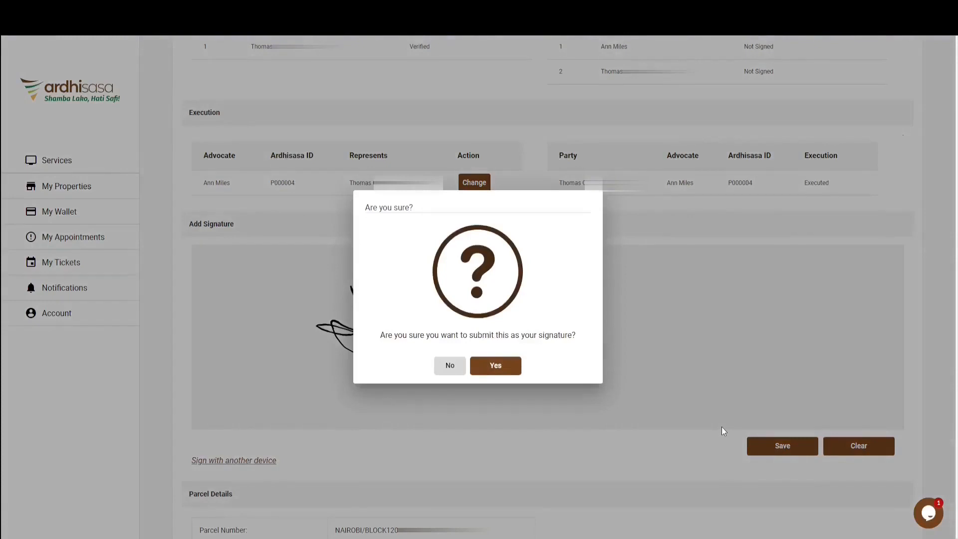
pyautogui.click(495, 366)
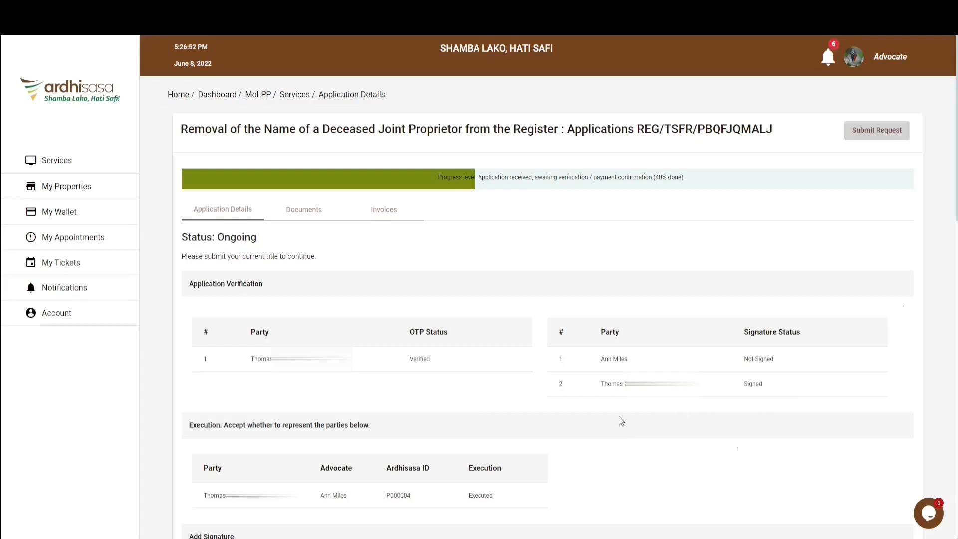
# Draw and save the advocate's signature, confirming Yes so both parties read Signed
pyautogui.scroll(-7, 618, 416)
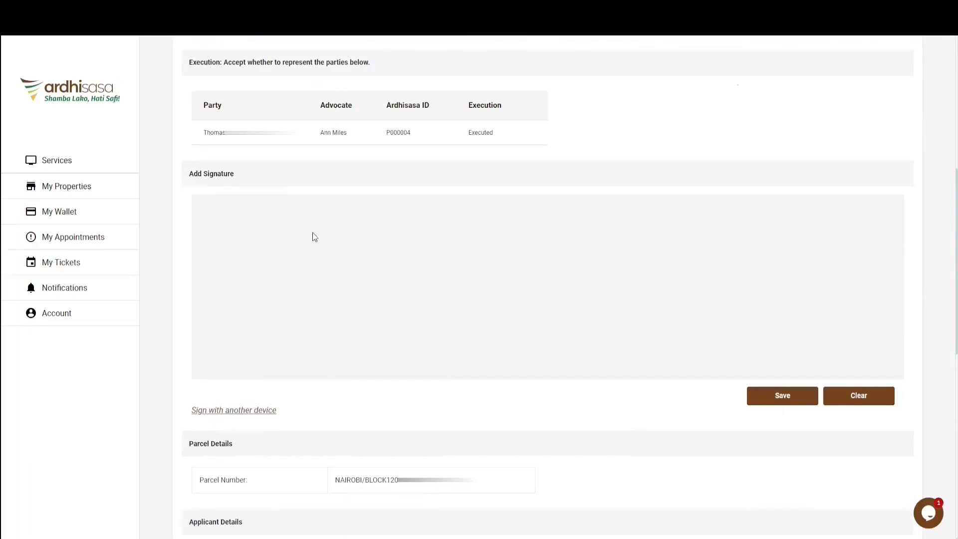
pyautogui.moveTo(301, 241)
pyautogui.mouseDown()
pyautogui.moveTo(312, 280)
pyautogui.moveTo(349, 287)
pyautogui.moveTo(344, 269)
pyautogui.moveTo(371, 274)
pyautogui.mouseUp()
pyautogui.click(767, 395)
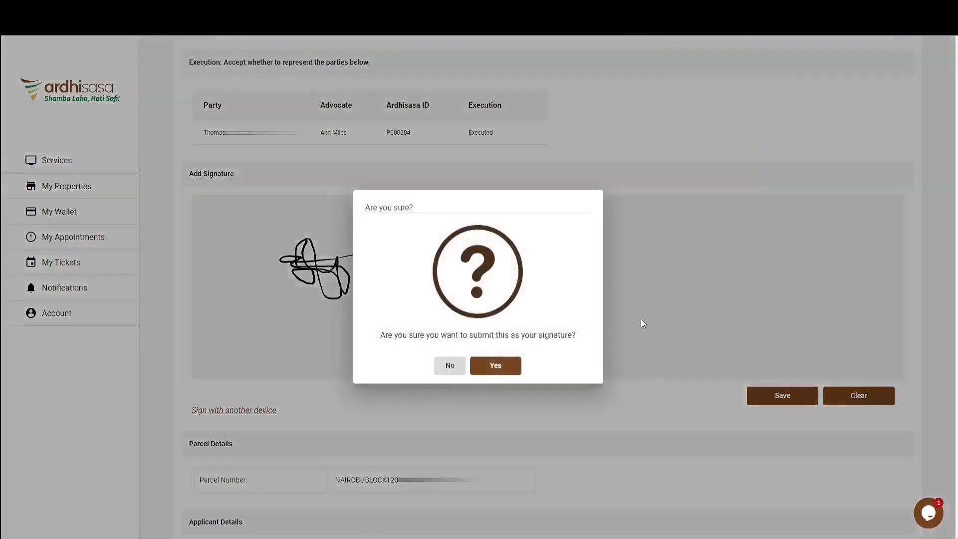
pyautogui.click(514, 367)
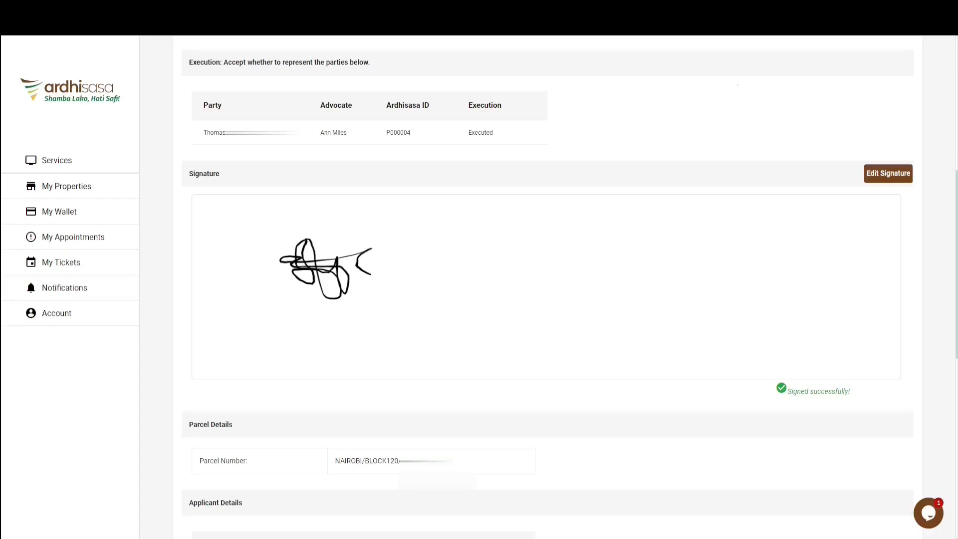
pyautogui.scroll(7, 563, 271)
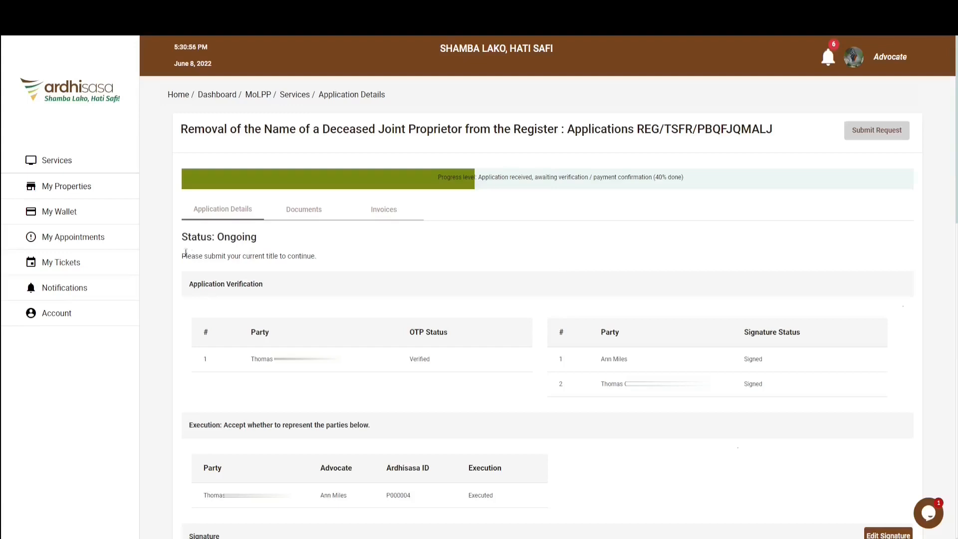
# Book the first appointment invitation, Document Surrender, for 9 June 2022 at 09:00
pyautogui.click(83, 239)
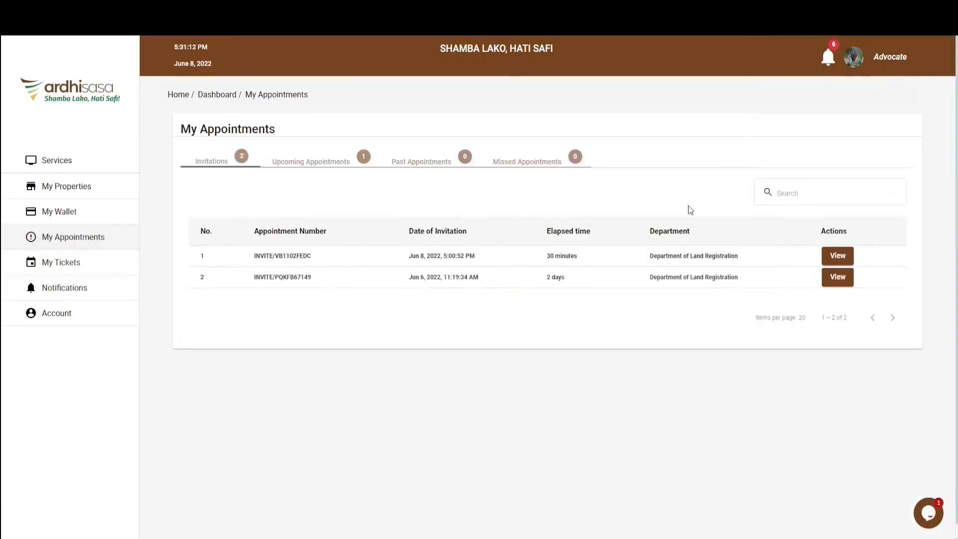
pyautogui.click(839, 256)
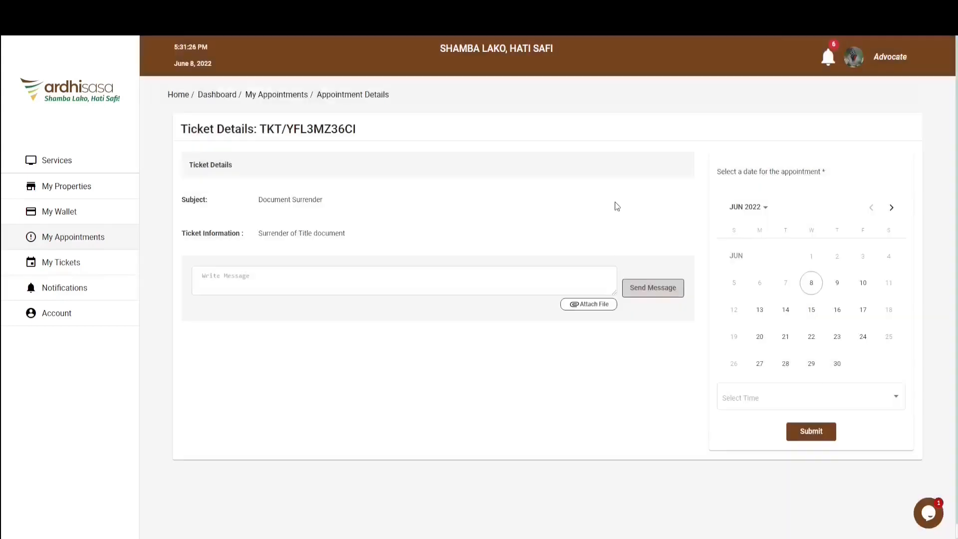
pyautogui.click(837, 283)
pyautogui.click(765, 404)
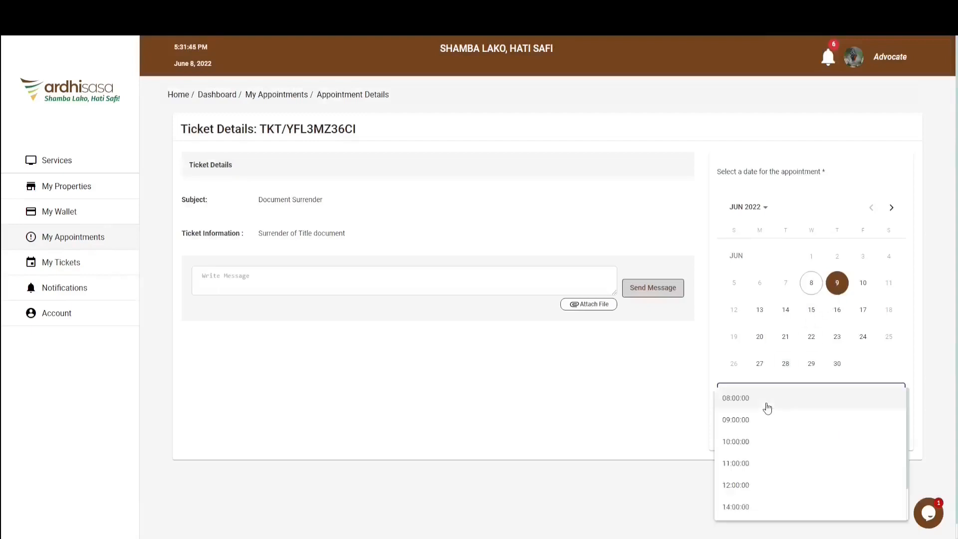
pyautogui.click(743, 402)
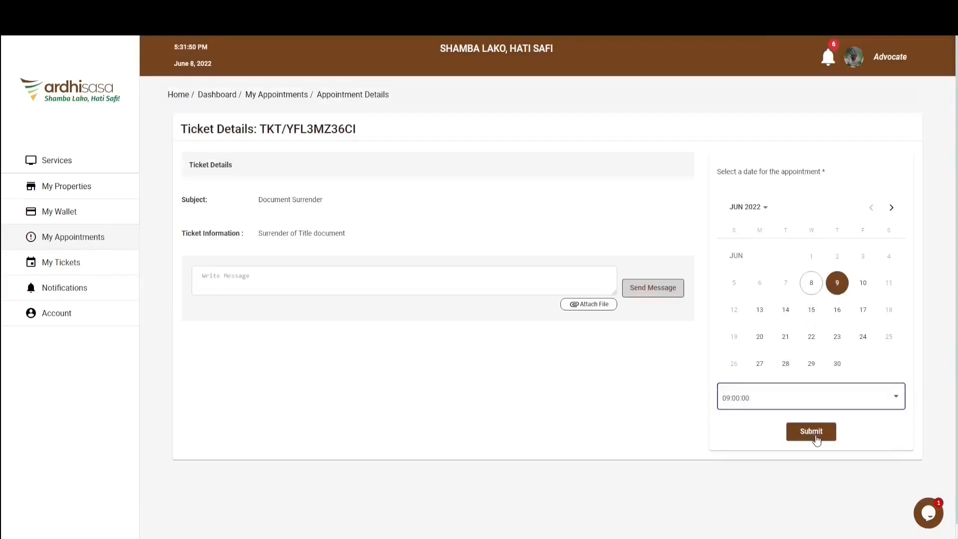
pyautogui.click(815, 435)
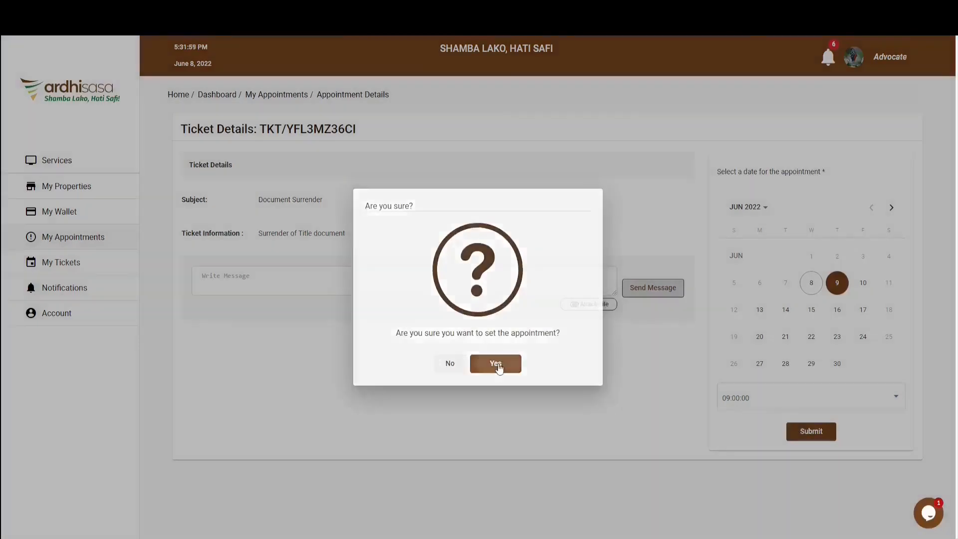
pyautogui.click(499, 364)
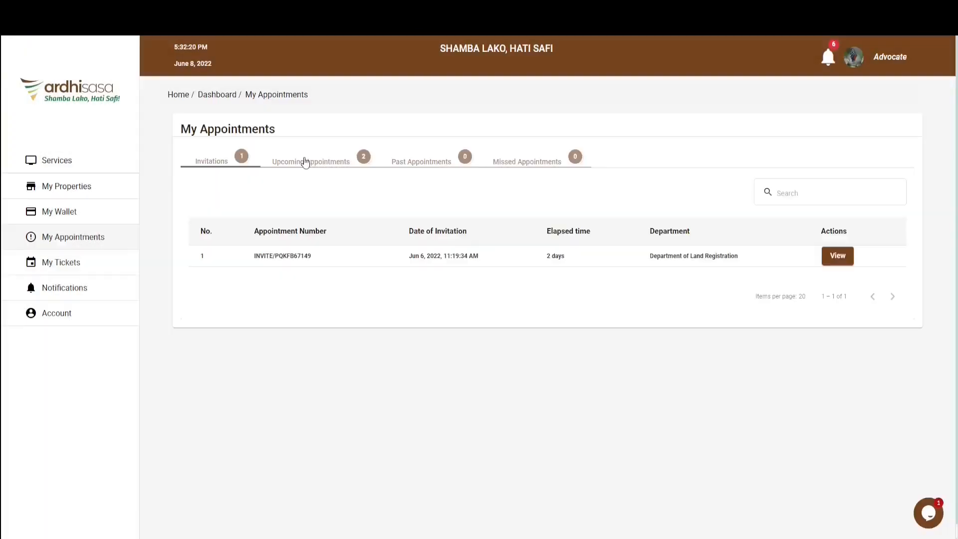
pyautogui.click(305, 161)
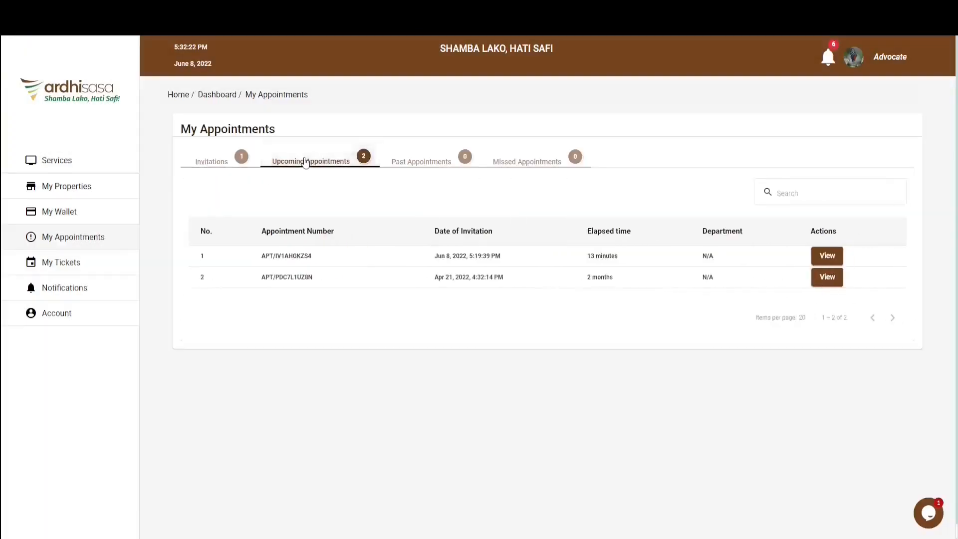
# View the booked appointment's QR gate pass for 9 June 2022, 9:00 AM, then close it
pyautogui.click(824, 256)
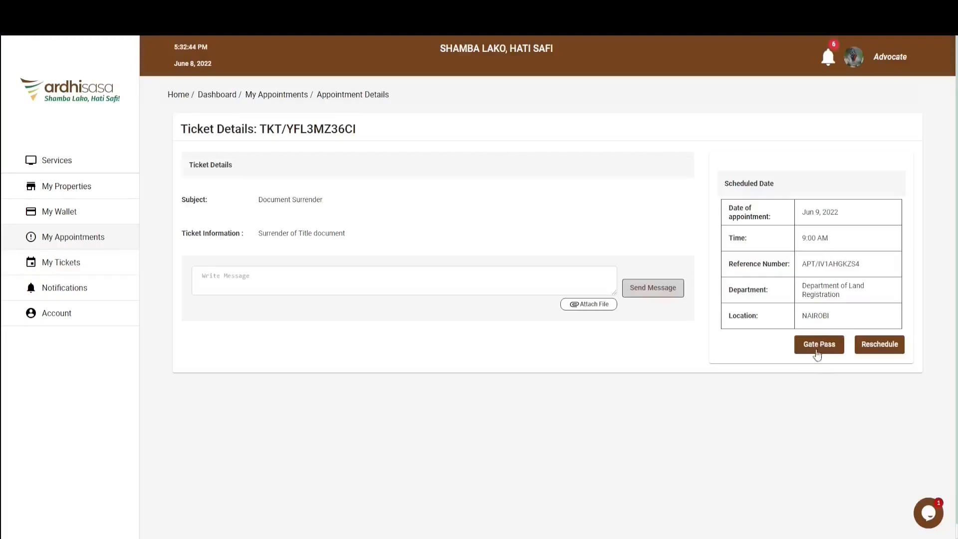
pyautogui.click(819, 346)
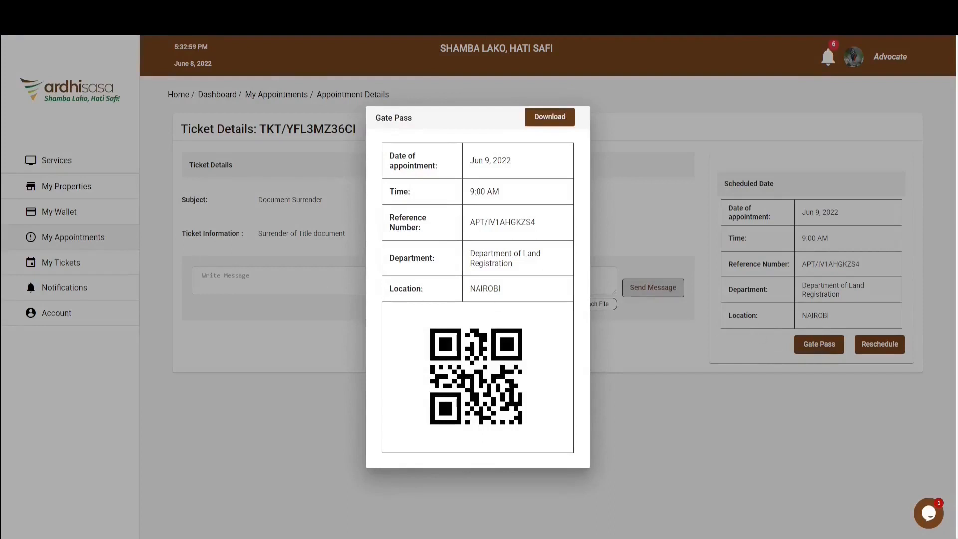
pyautogui.click(888, 394)
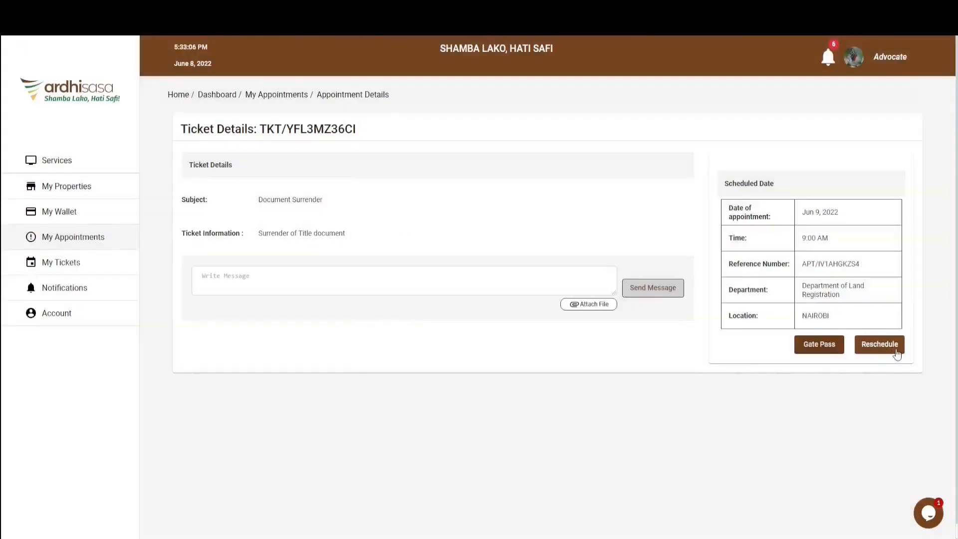